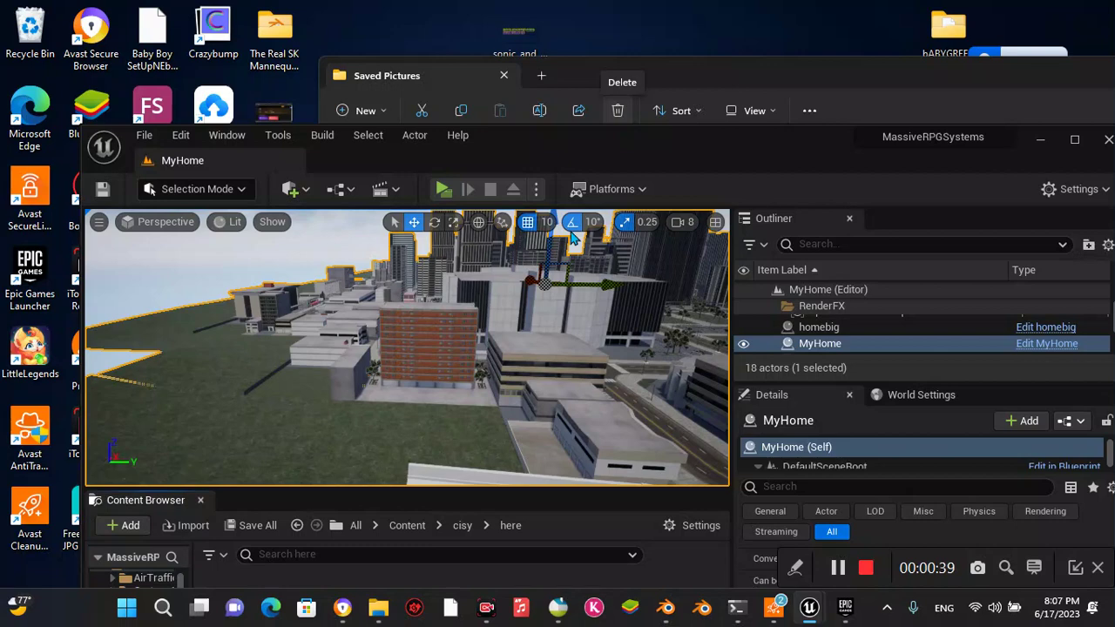
- Look over the city buildings and the street beside the homebig lot in the MyHome level
right_click_drag(410, 348, 329, 348)
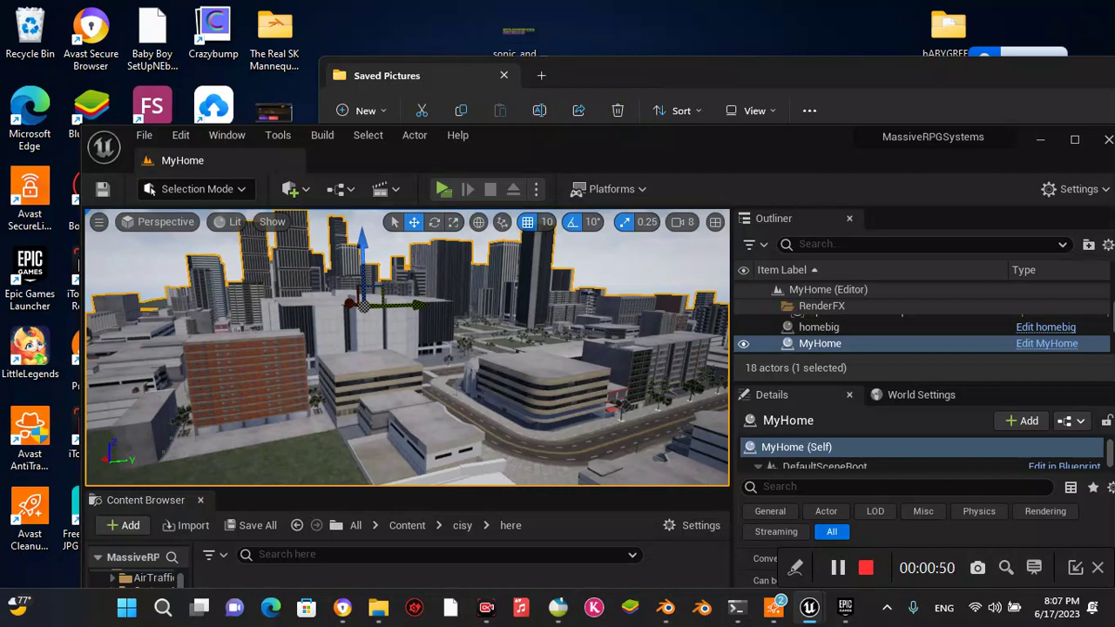
right_click_drag(329, 349, 261, 349)
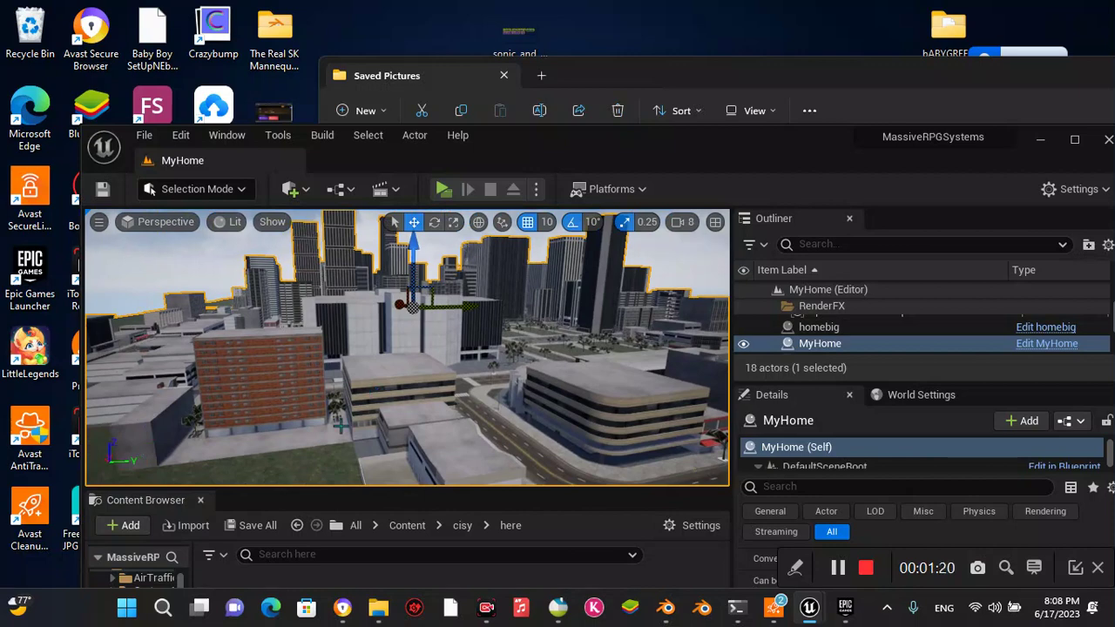
right_click_drag(340, 427, 323, 426)
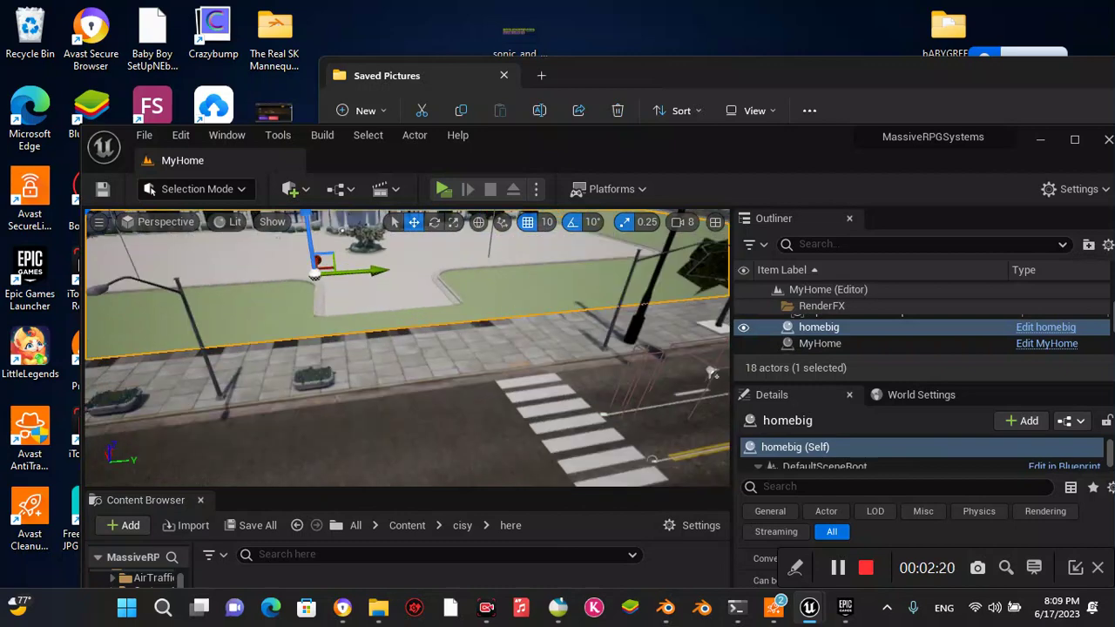
right_click_drag(711, 373, 662, 366)
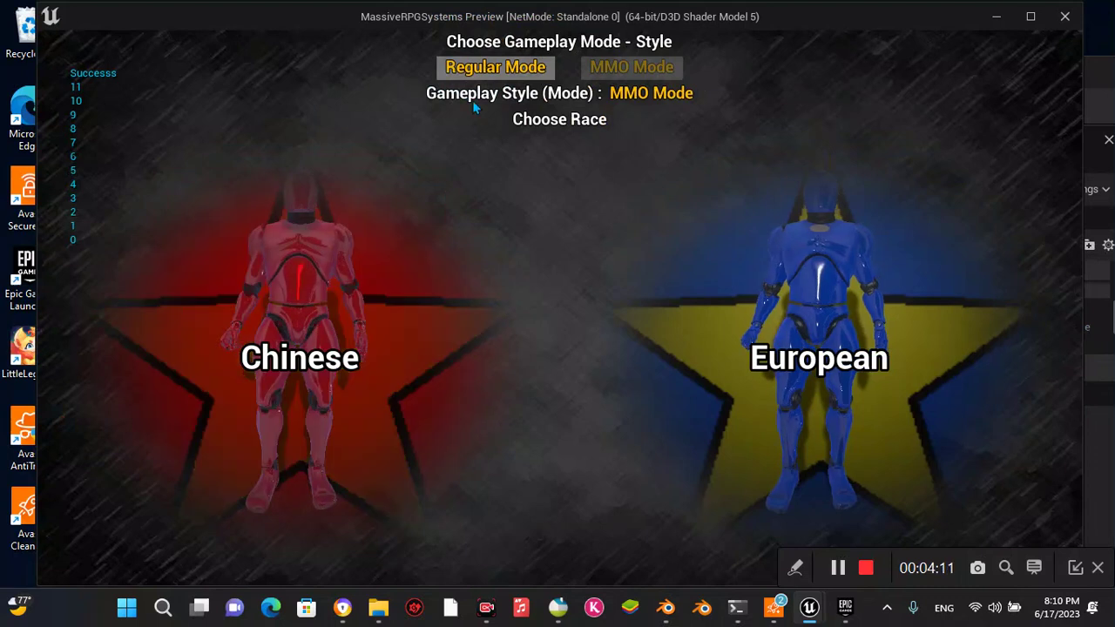
- Start the gameplay preview in Regular Mode and walk the character around the street traffic and onto the grass
left_click(488, 68)
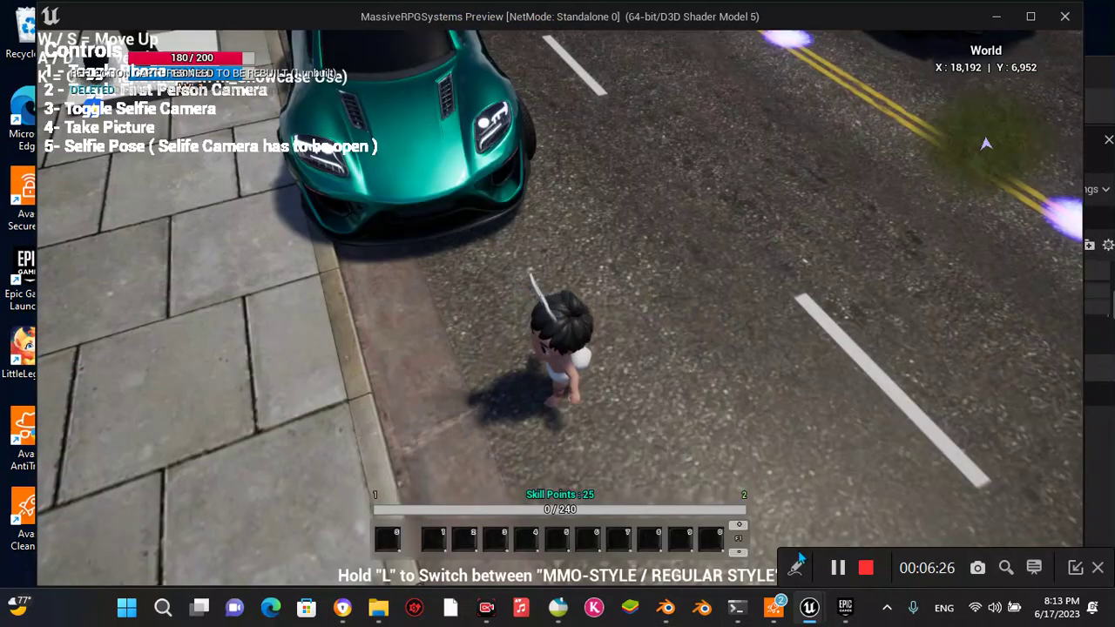
key("w")
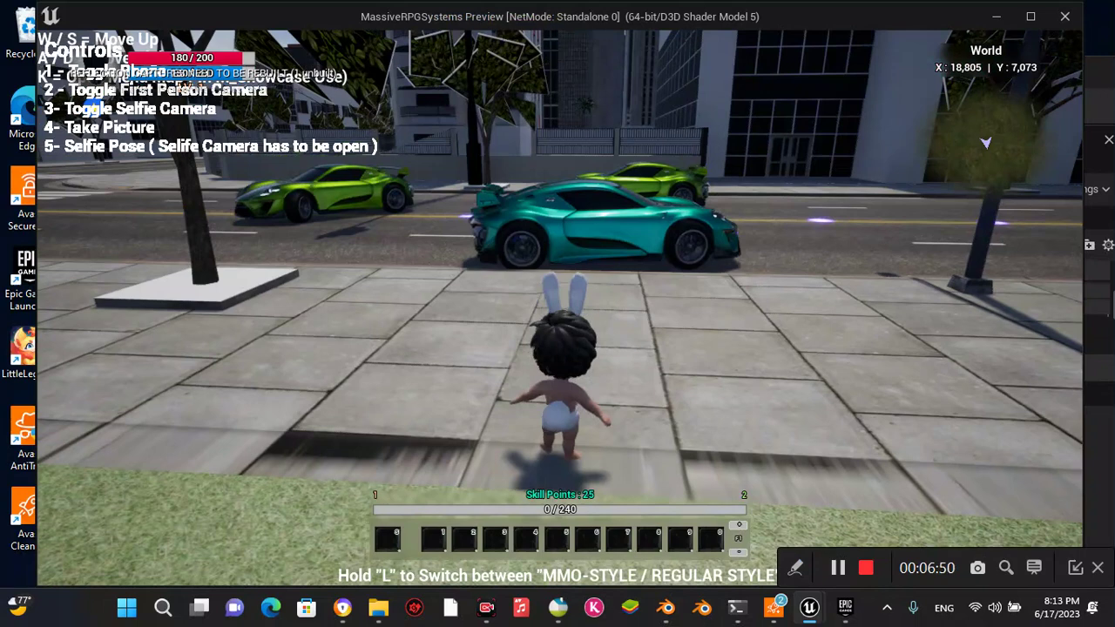
key("w")
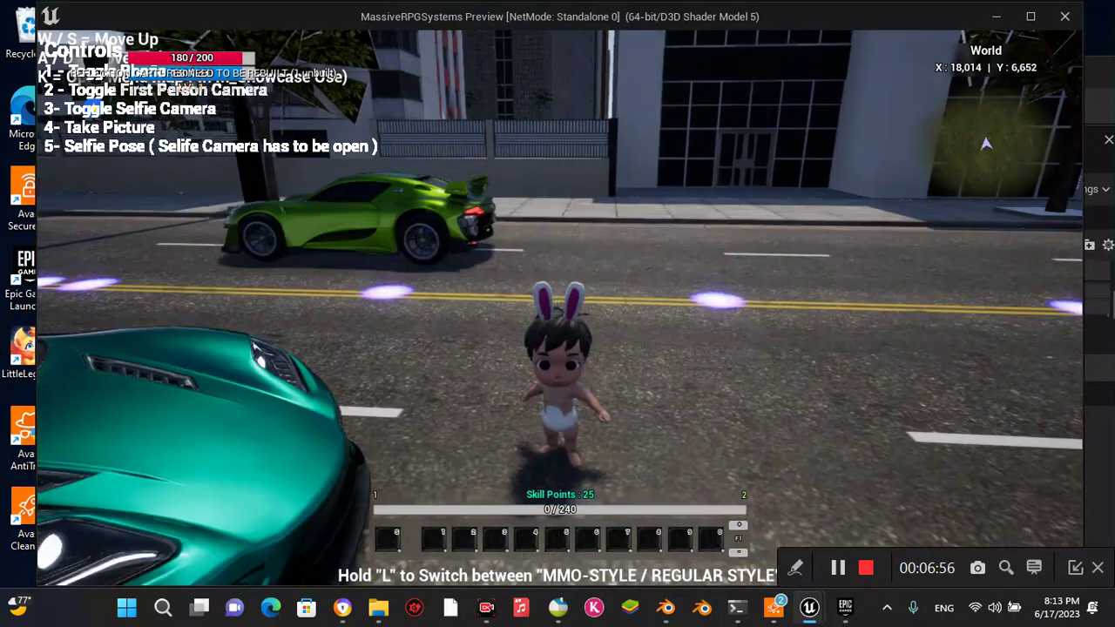
key("w")
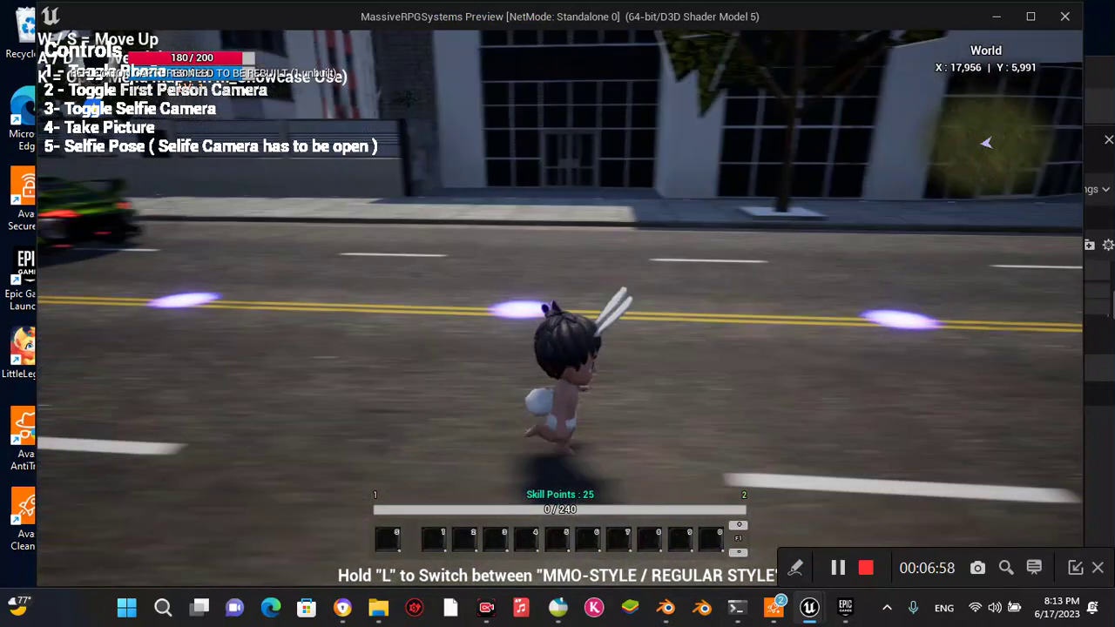
key("w")
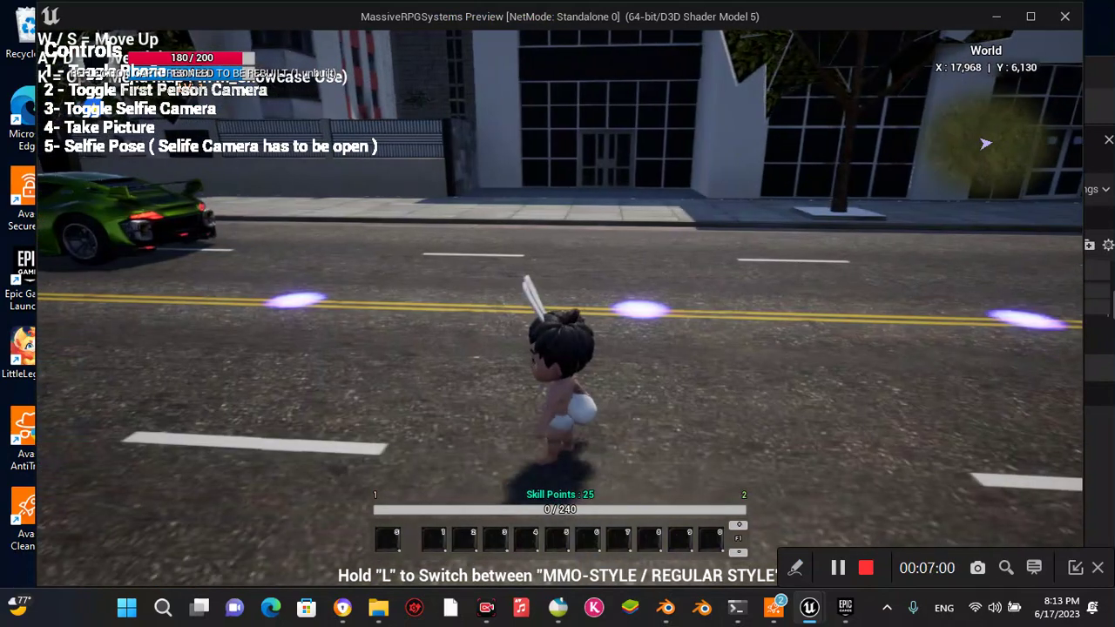
key("w")
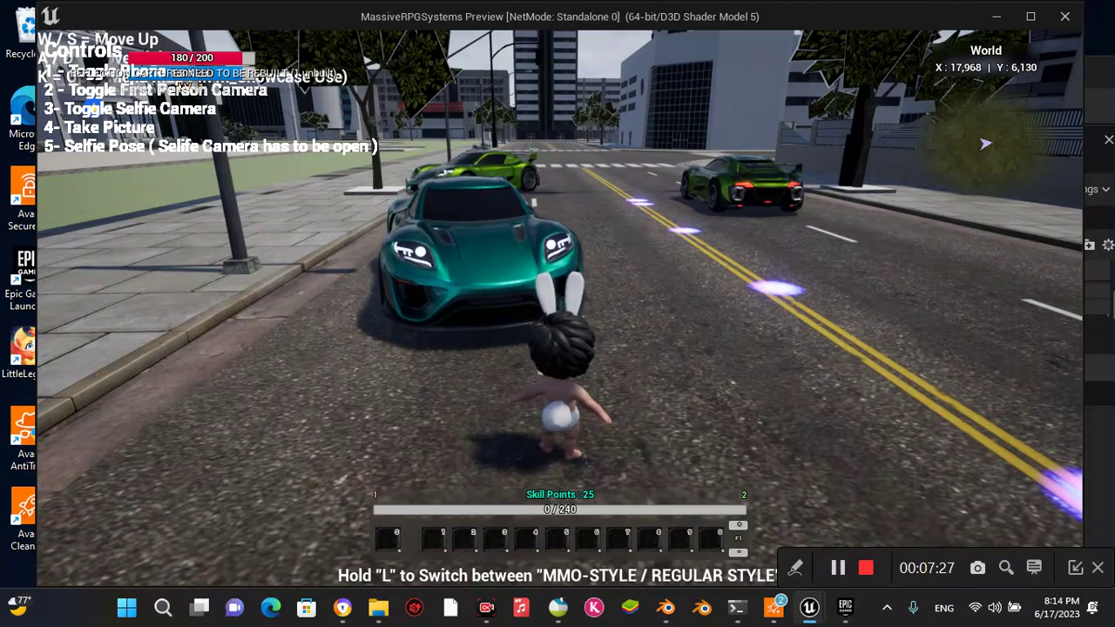
key("a")
key("w")
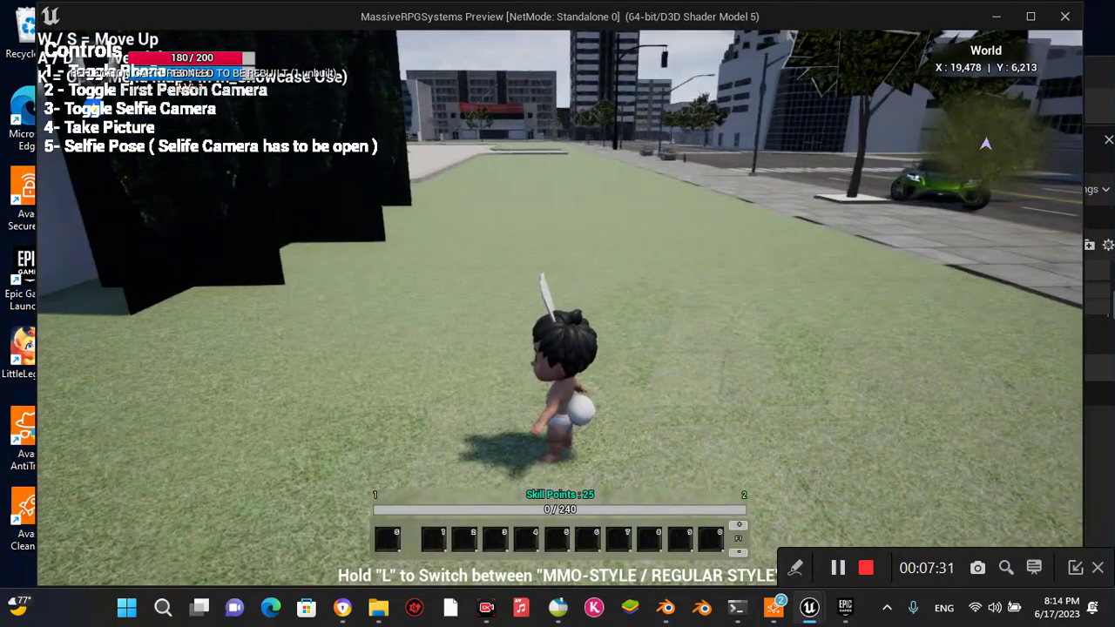
- Bring up the character's in-game phone, view the character holding it, and put the phone away
key("3")
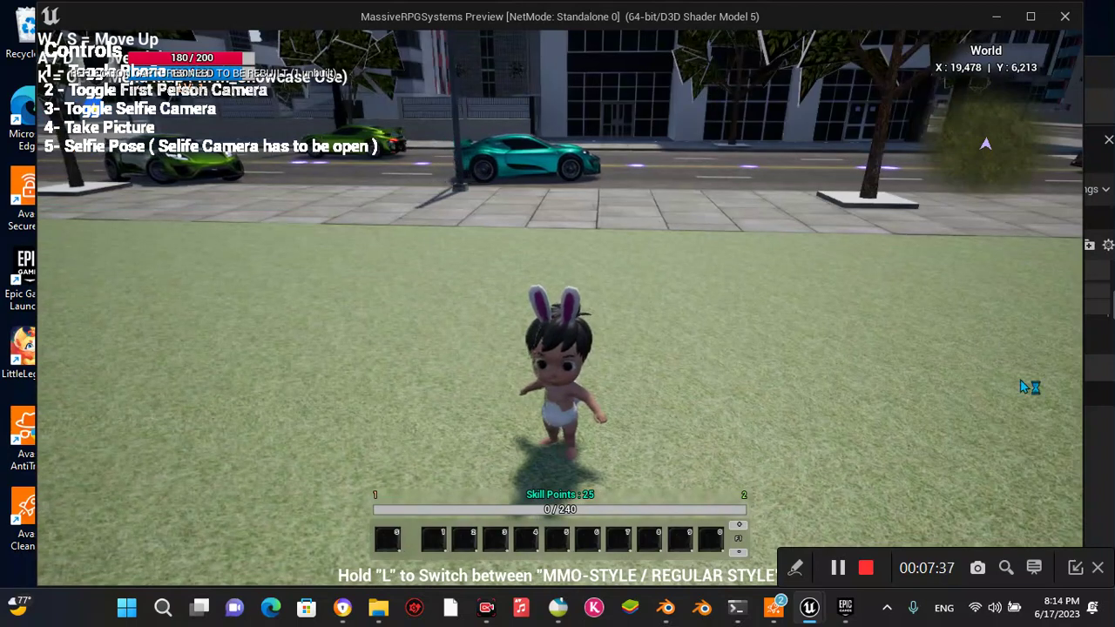
key("1")
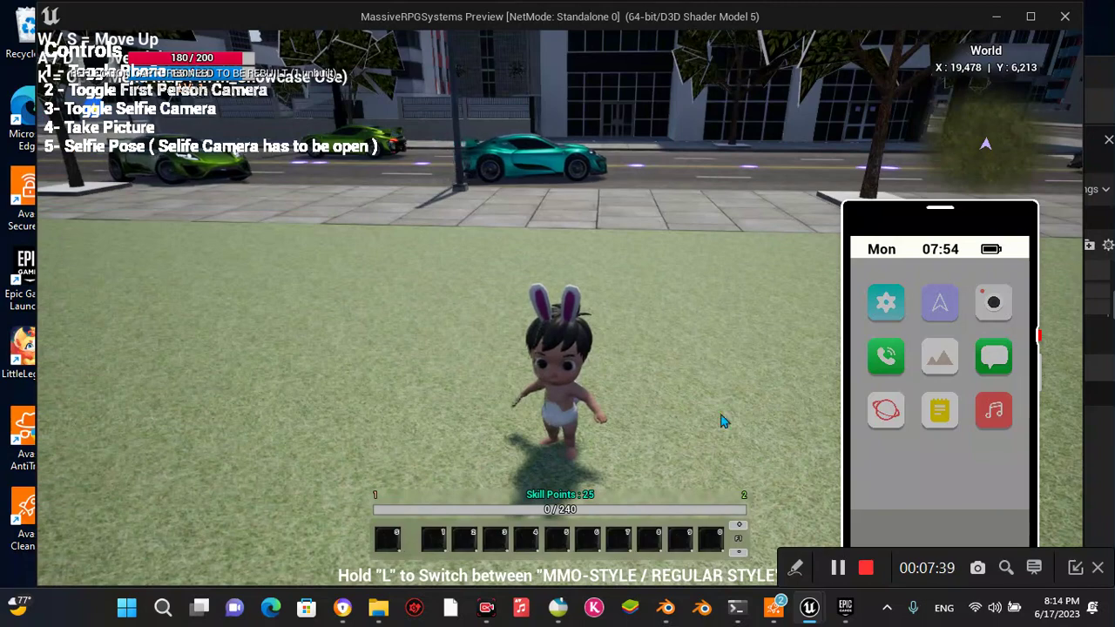
mouse_move(702, 421)
left_mouse_down()
mouse_move(628, 422)
mouse_move(702, 422)
left_mouse_up()
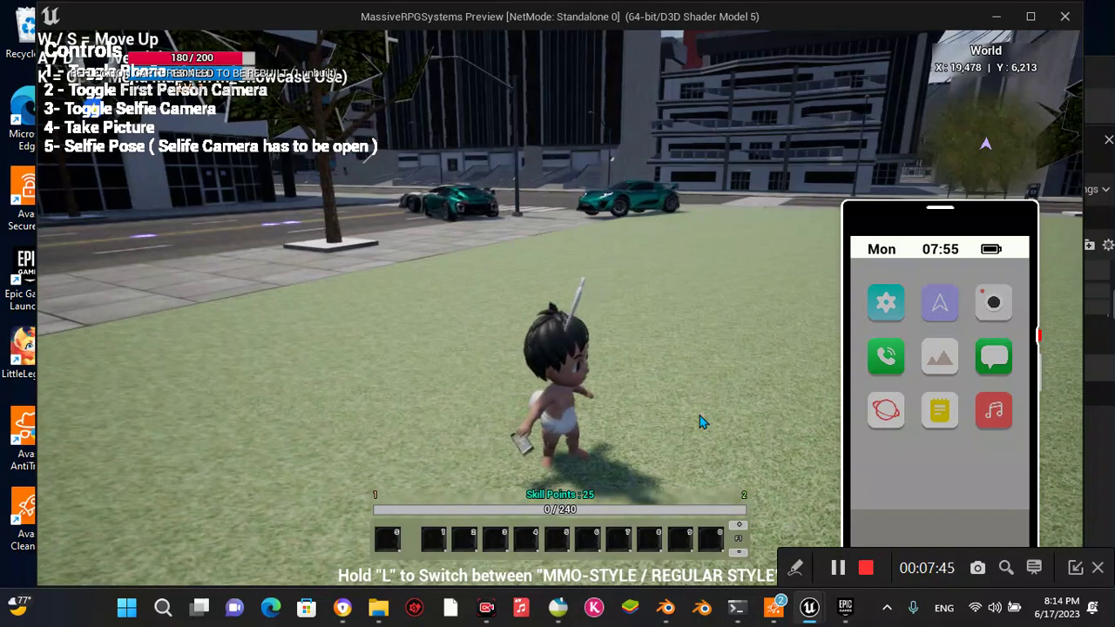
key("Escape")
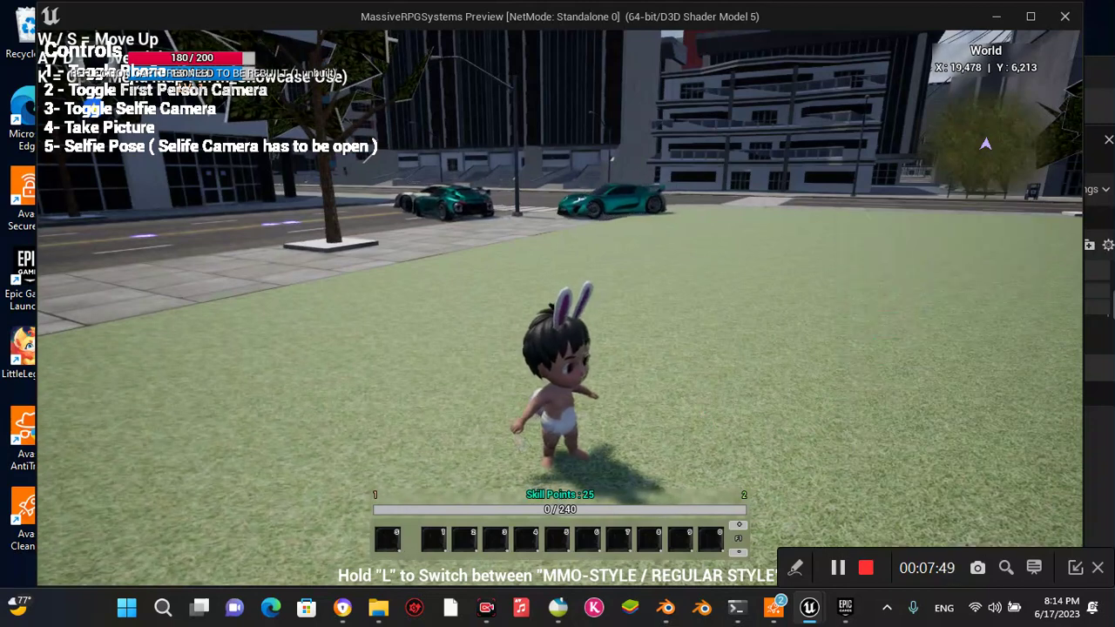
- Stop the gameplay preview and maximize the editor window
key("Escape")
left_click(687, 410)
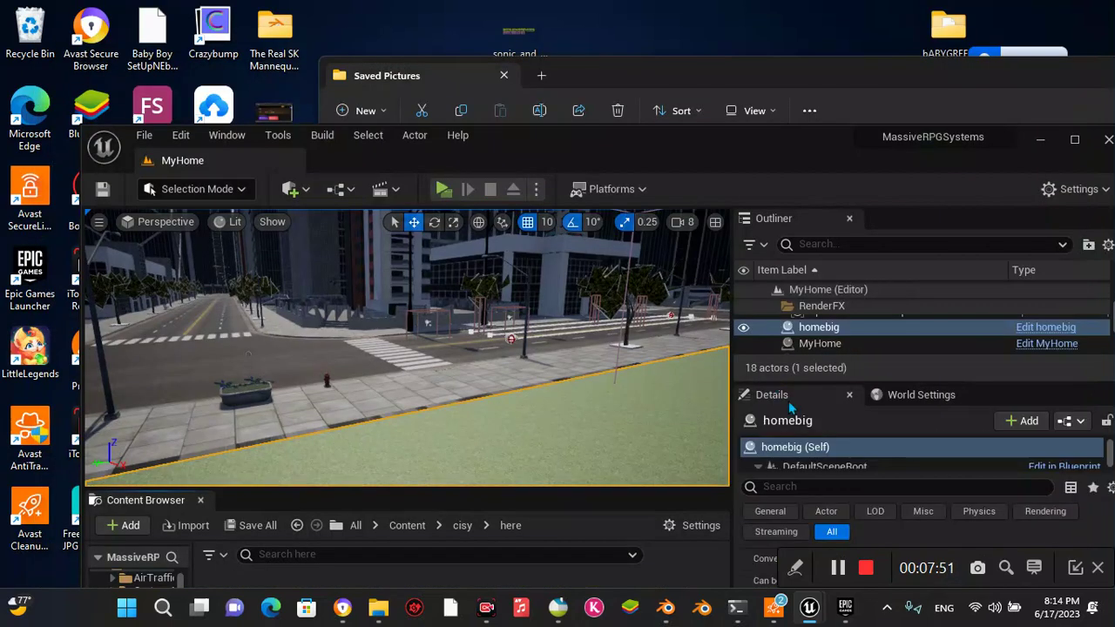
left_click(1074, 141)
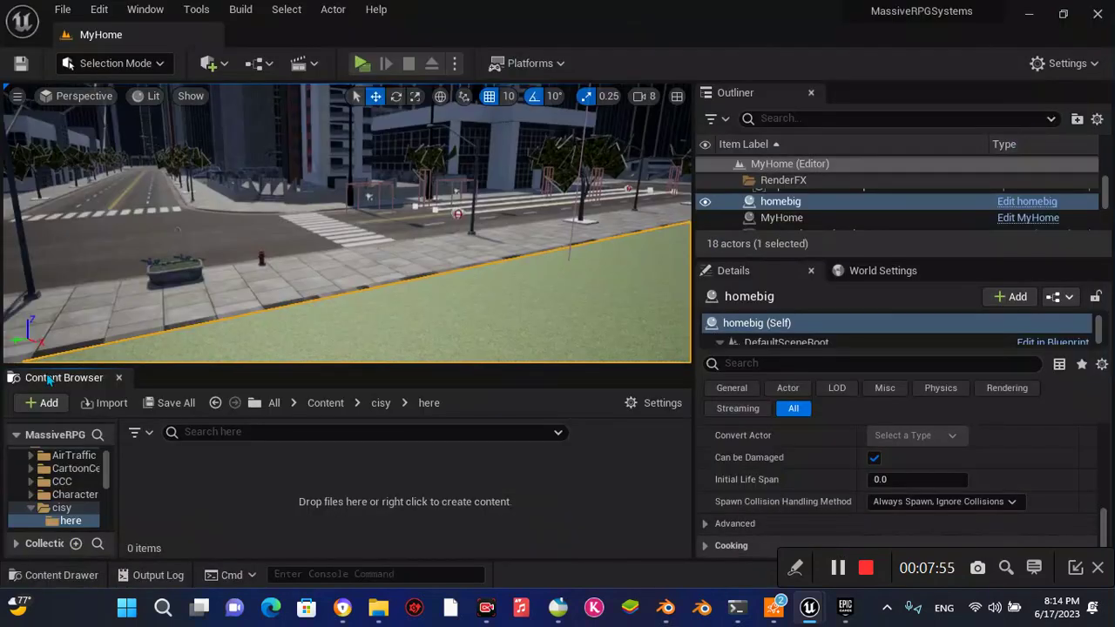
- Open the Demo level from the AirTraffic Maps folder and look over its roads and tower
scroll(58, 478, "up", 1)
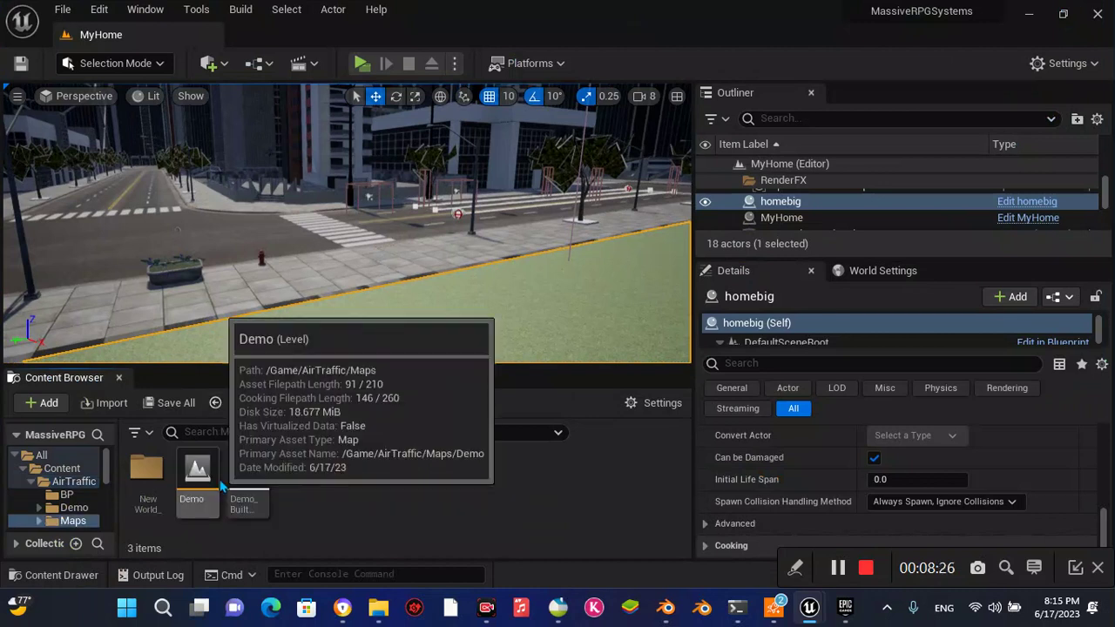
double_click(197, 475)
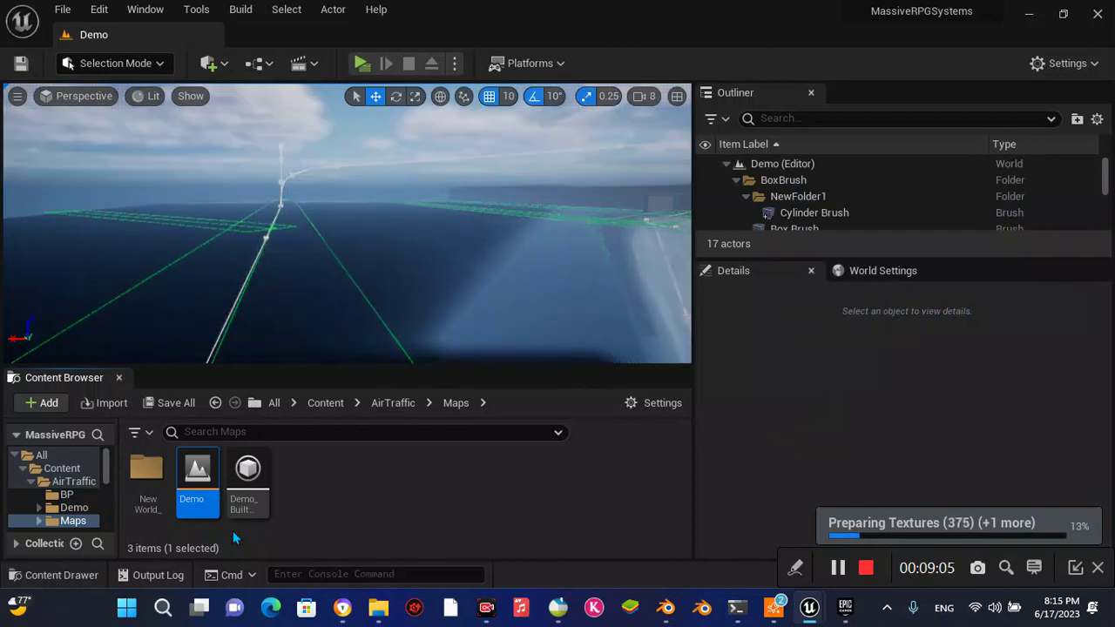
right_click_drag(347, 224, 133, 266)
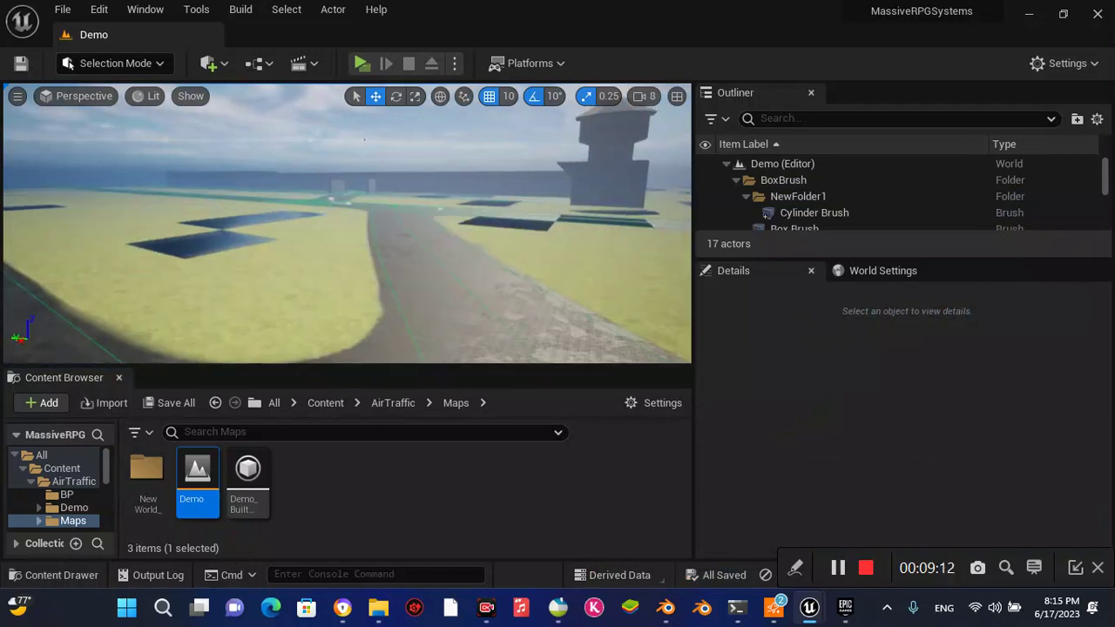
right_click_drag(373, 165, 376, 165)
right_click_drag(328, 226, 328, 227)
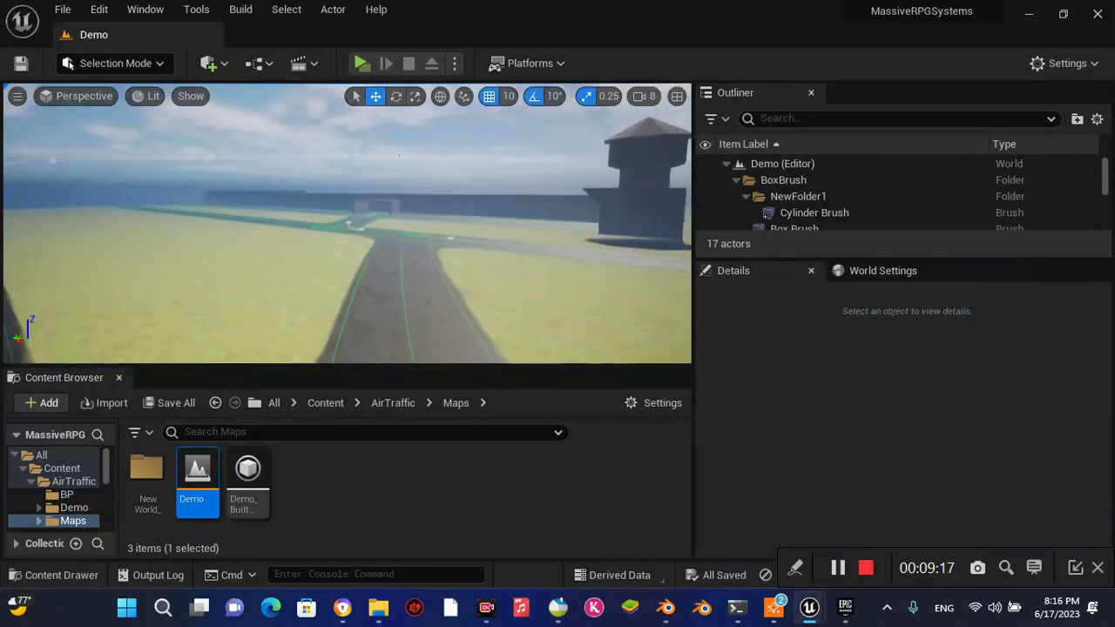
right_click_drag(583, 138, 582, 138)
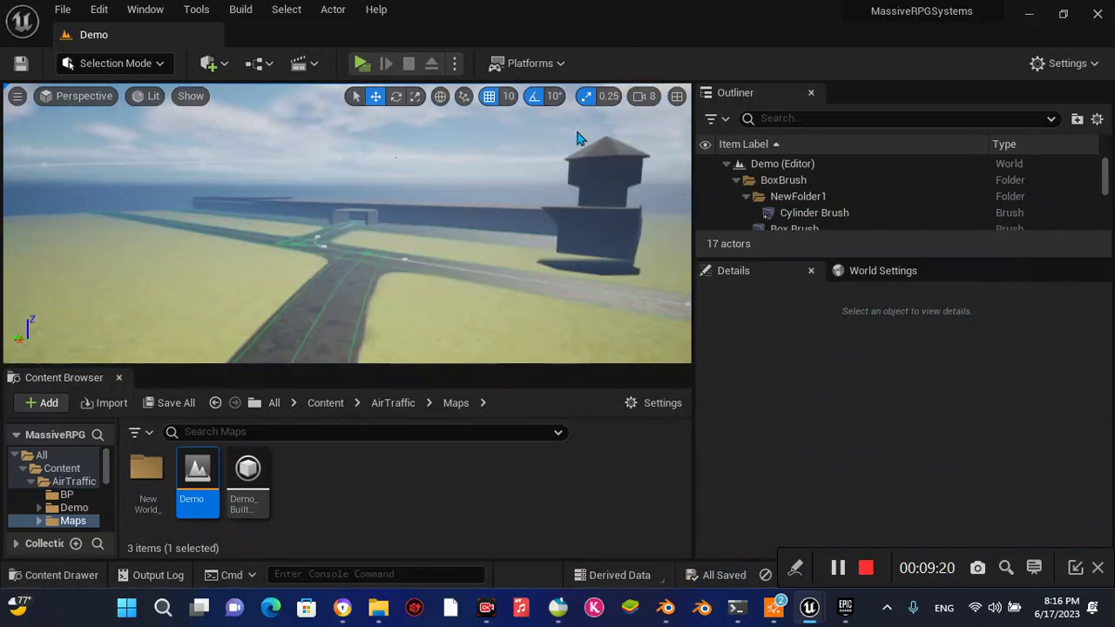
- Switch to the Epic Games Launcher and open the Unreal Engine library
left_click(1030, 17)
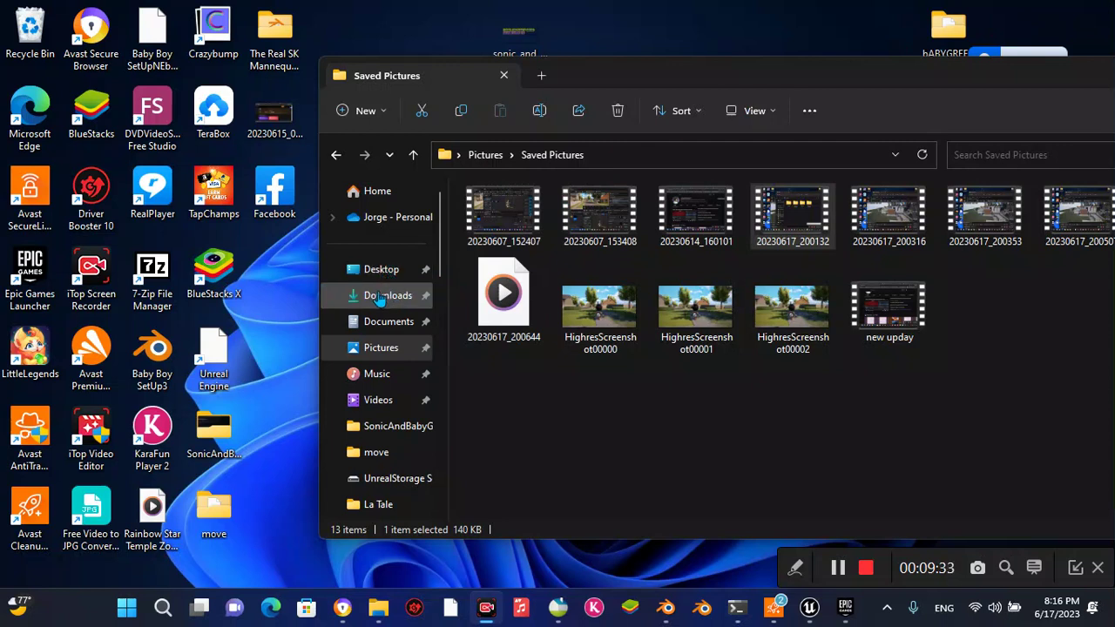
left_click(845, 608)
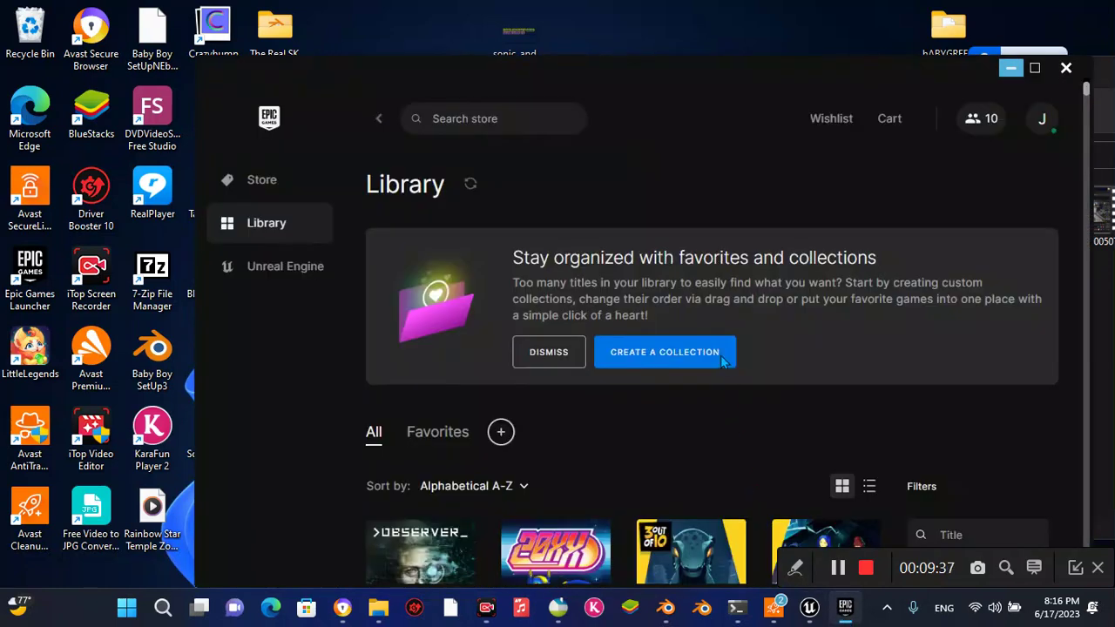
left_click(296, 283)
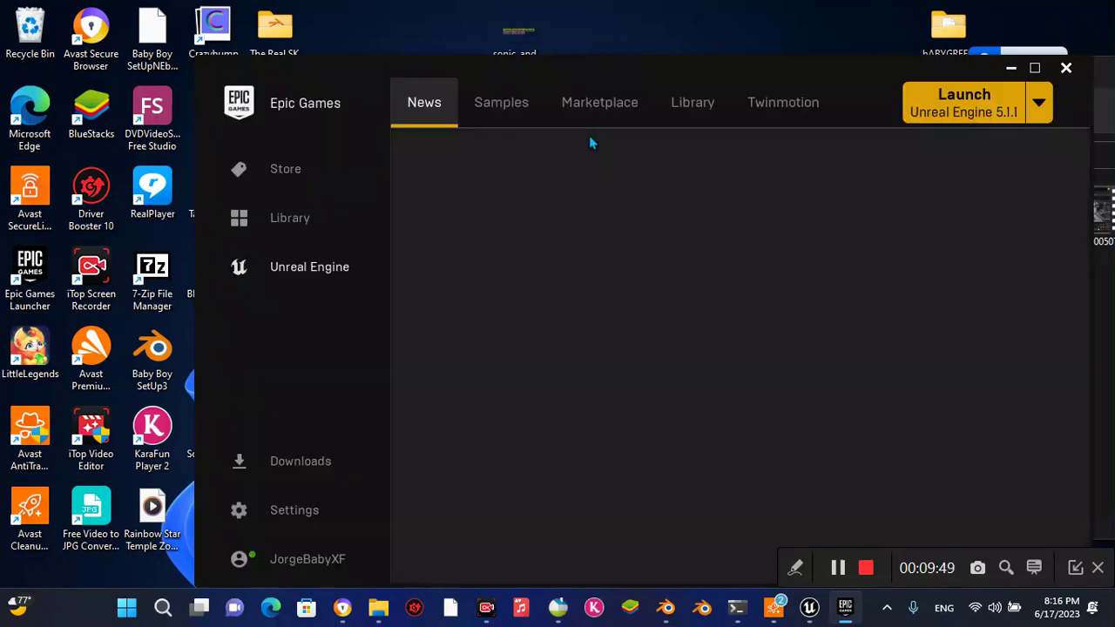
scroll(665, 298, "down", 10)
scroll(665, 298, "down", 5)
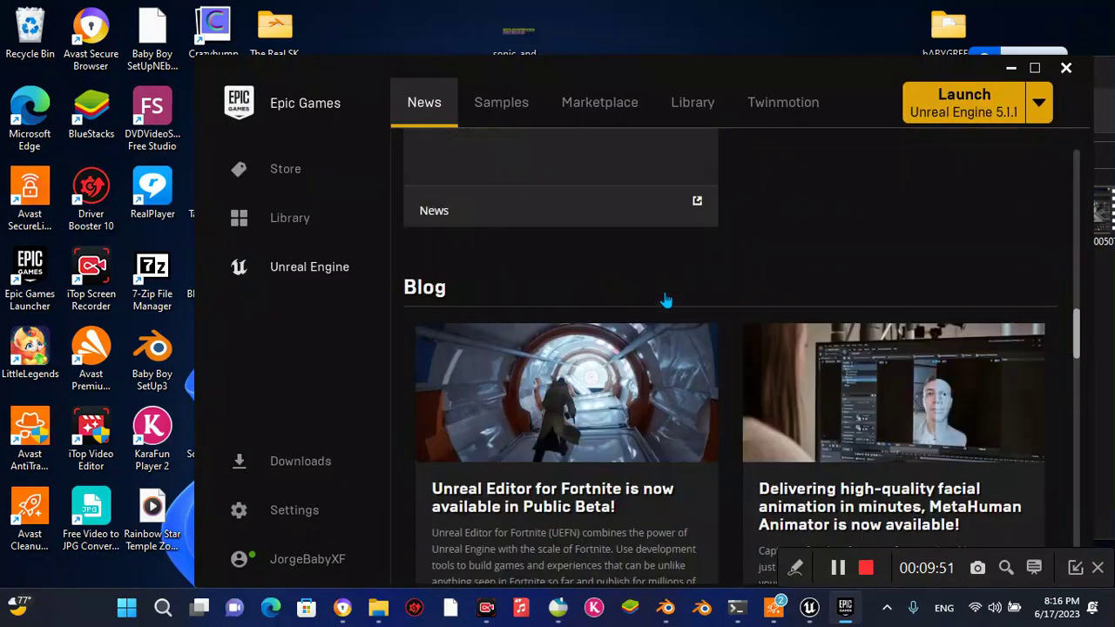
scroll(675, 226, "up", 3)
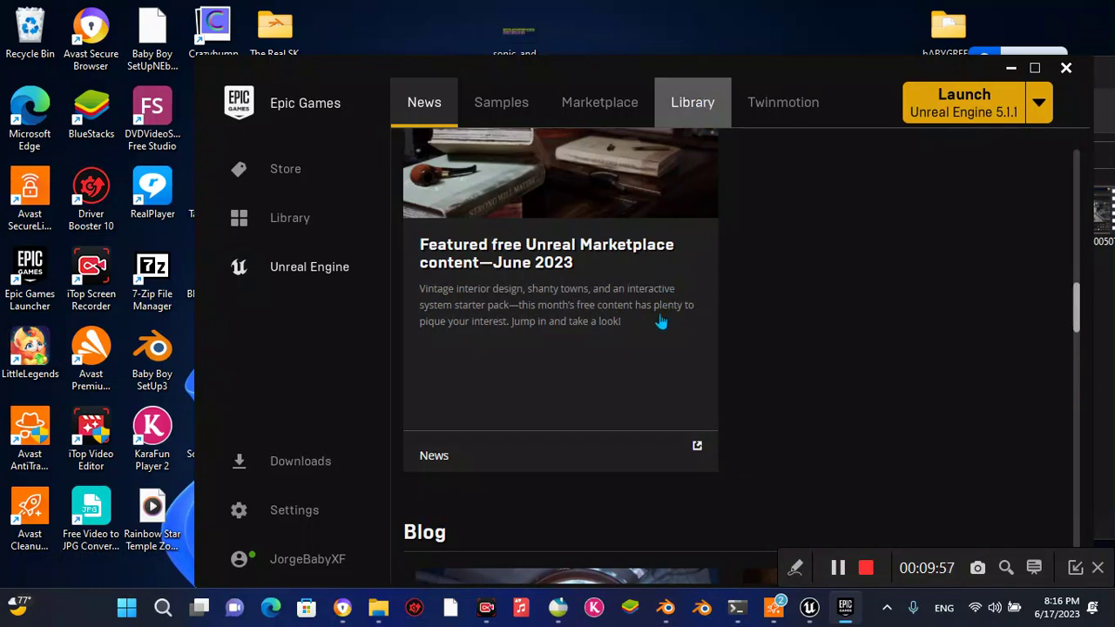
scroll(660, 321, "down", 3)
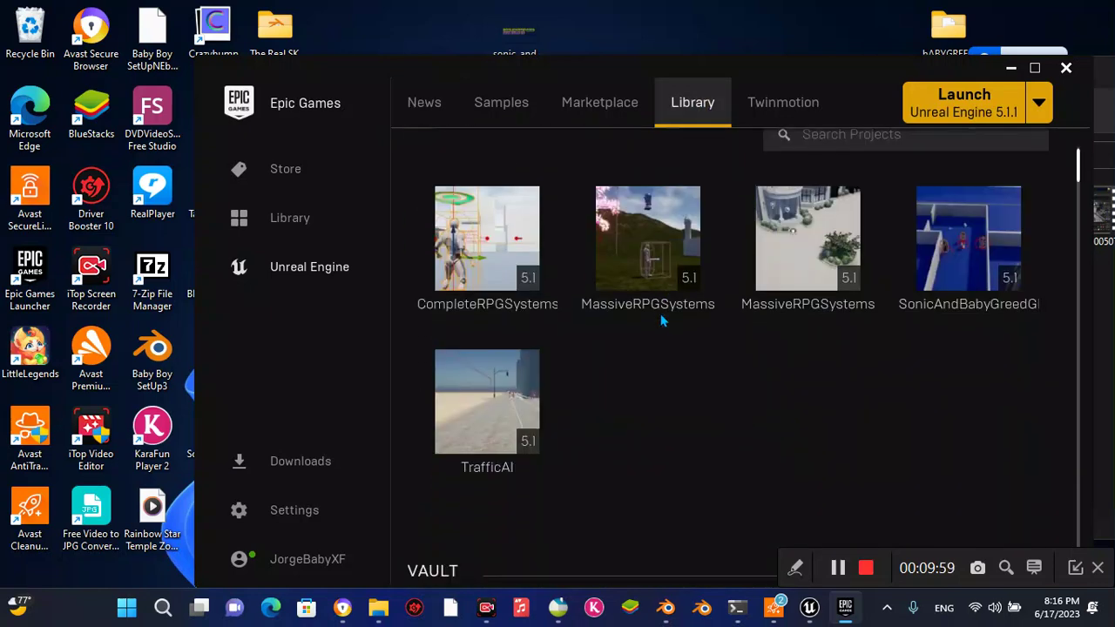
- Browse the Vault assets to locate the Air Traffic System pack
scroll(791, 243, "down", 5)
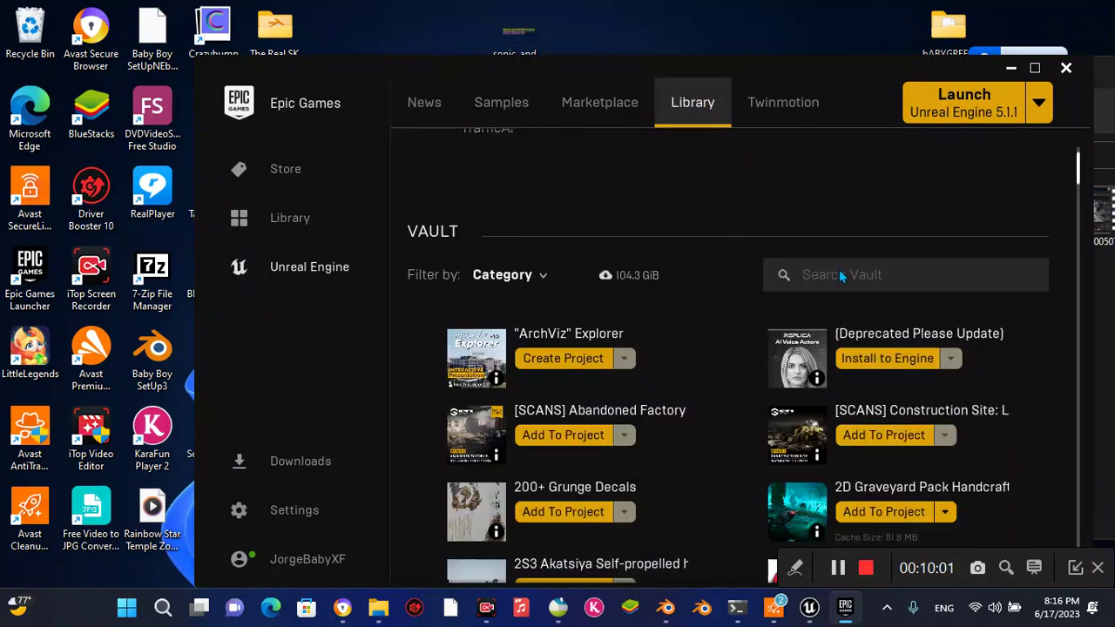
scroll(798, 299, "down", 4)
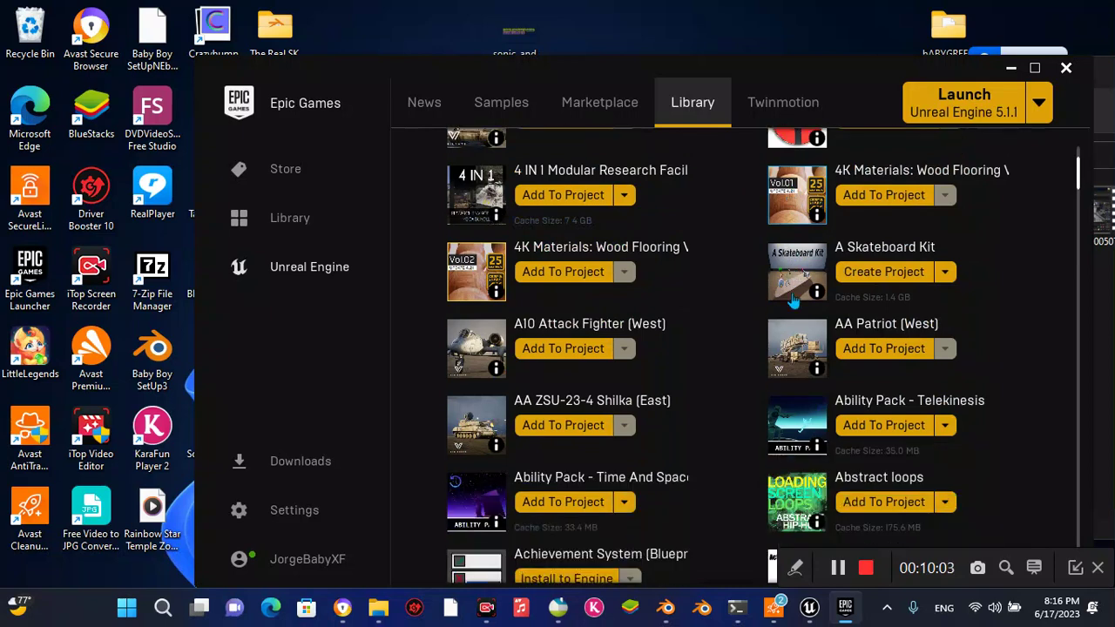
scroll(575, 366, "up", 1)
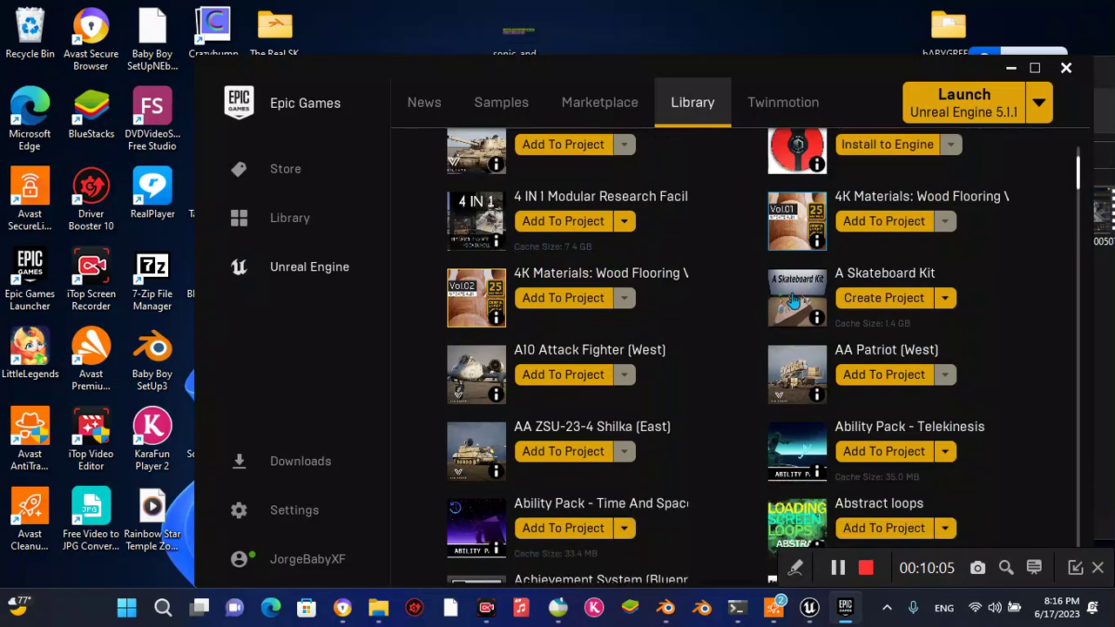
scroll(558, 423, "up", 2)
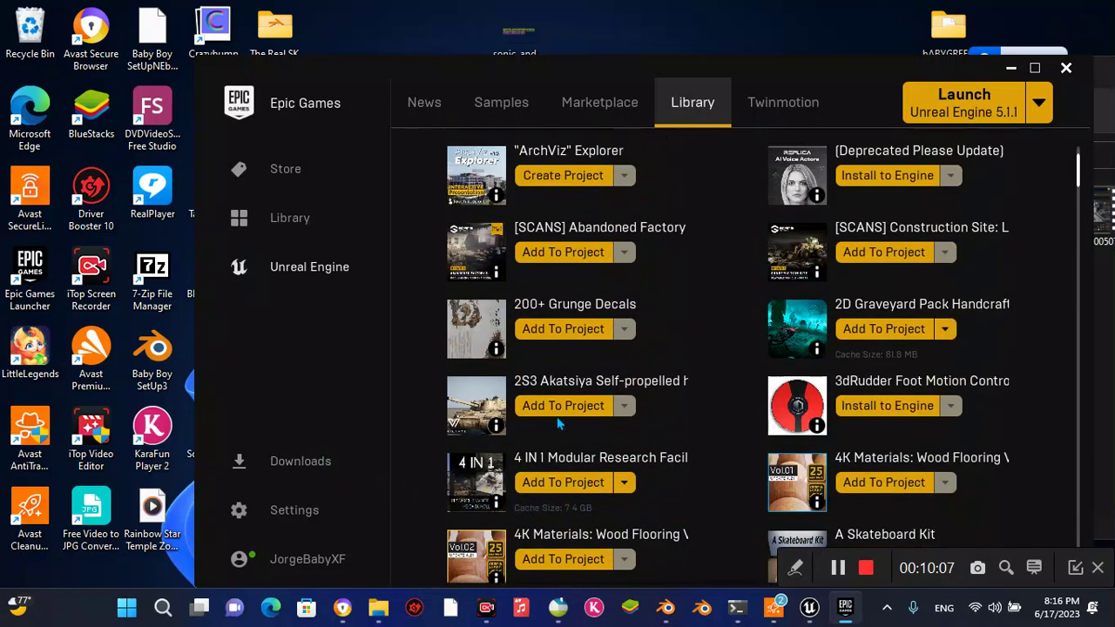
scroll(560, 423, "down", 9)
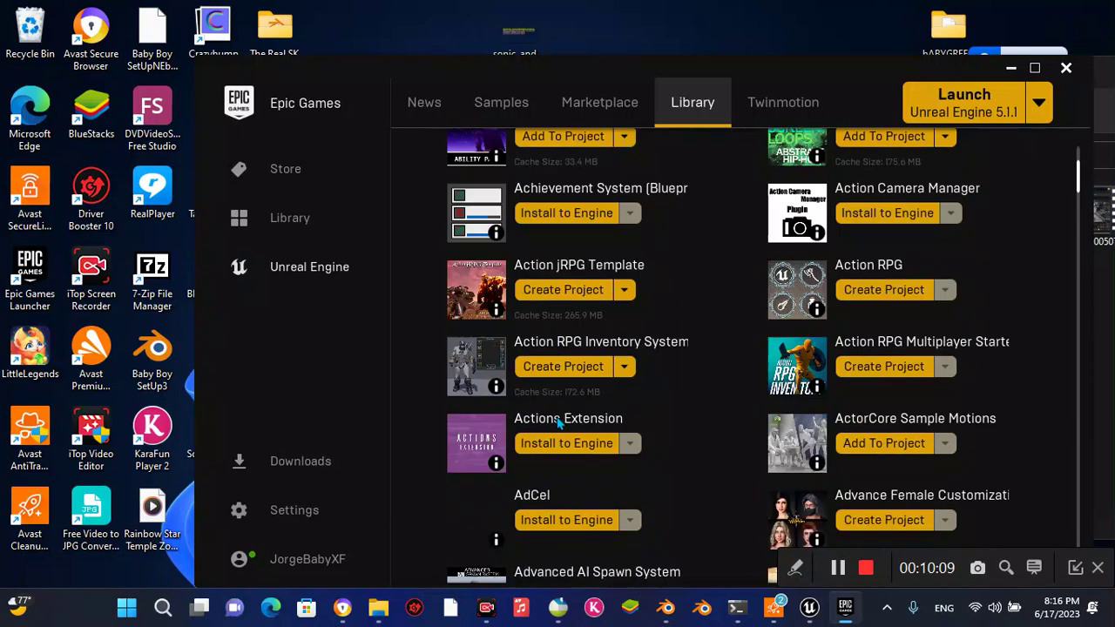
scroll(560, 422, "down", 1)
scroll(559, 422, "down", 6)
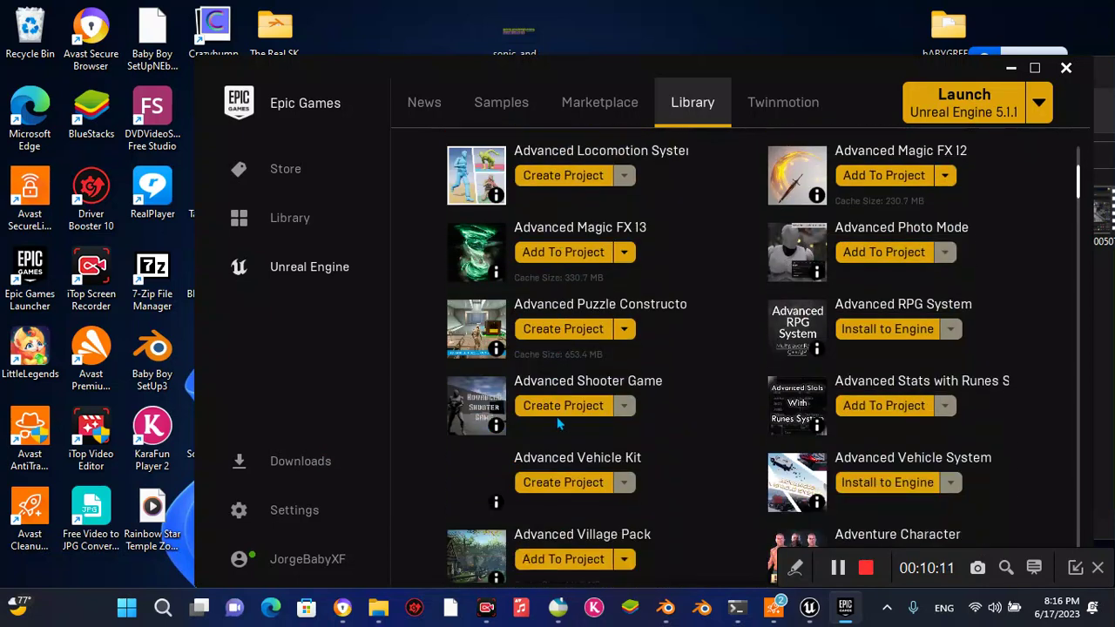
scroll(559, 423, "down", 1)
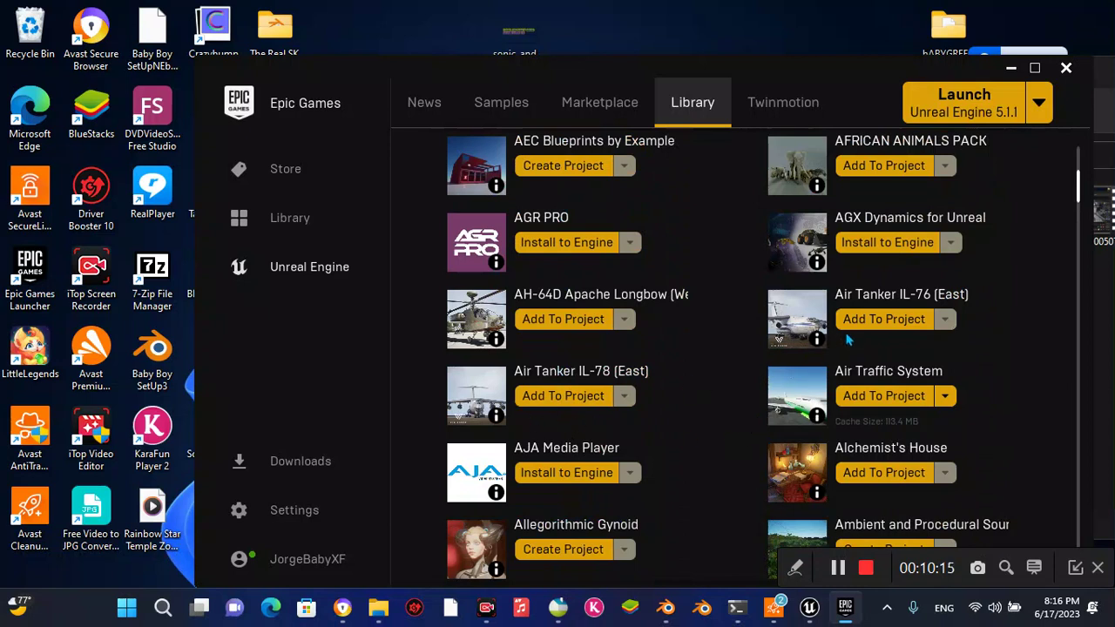
left_click(872, 400)
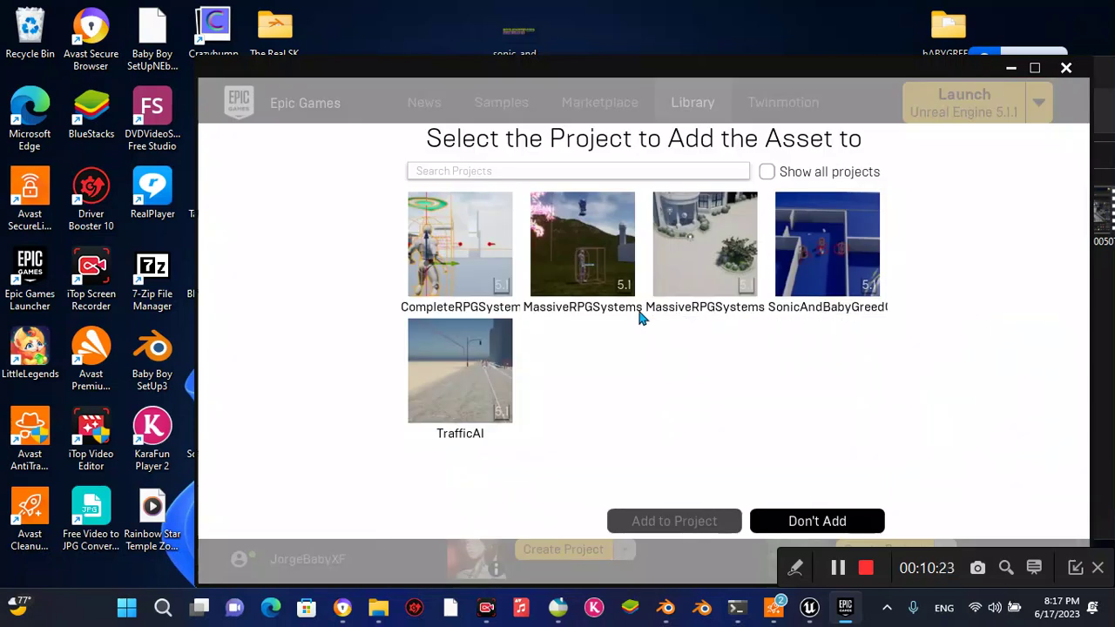
left_click(471, 357)
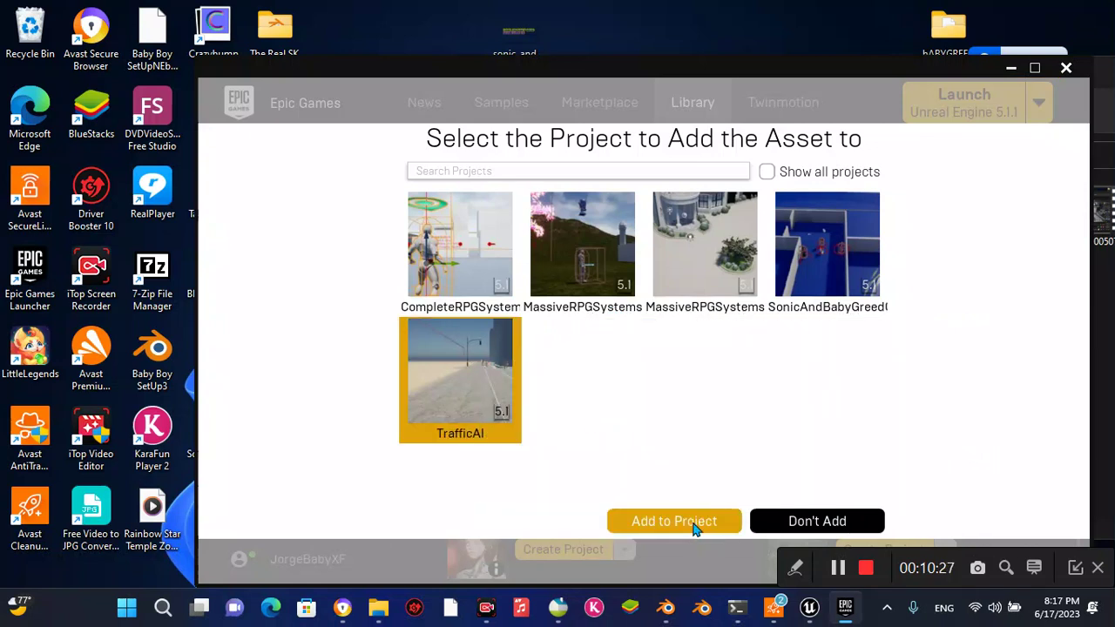
left_click(695, 522)
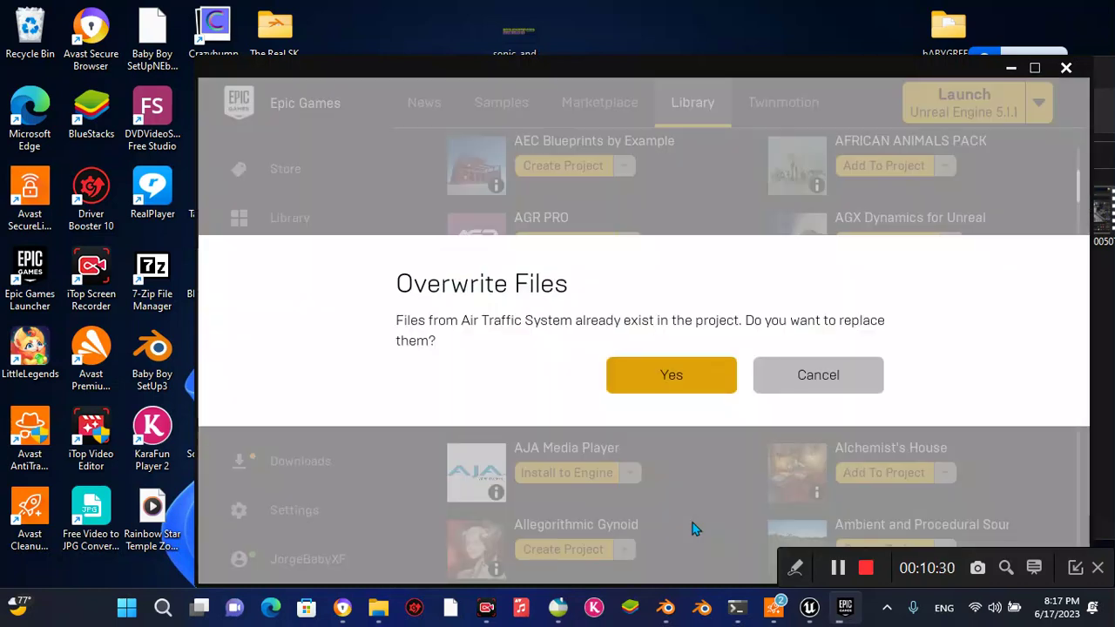
left_click(788, 375)
- Minimize the launcher, open the TrafficAI project from its folder under Documents > Unreal Projects, and dismiss the rendering features notice
left_click(1011, 69)
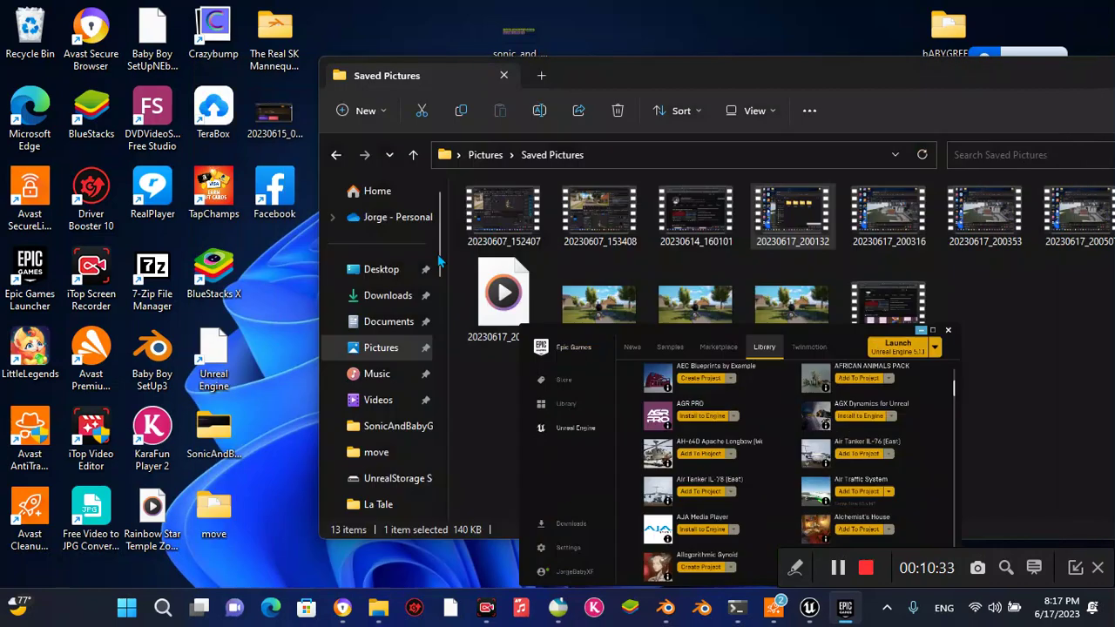
left_click(379, 322)
double_click(506, 243)
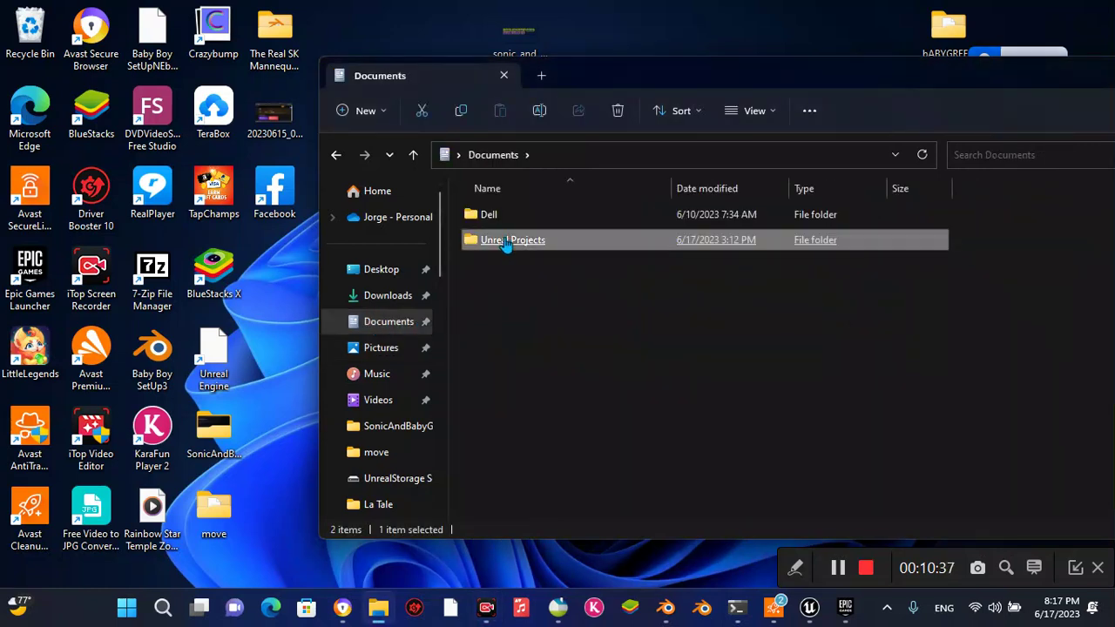
double_click(507, 243)
left_click(505, 241)
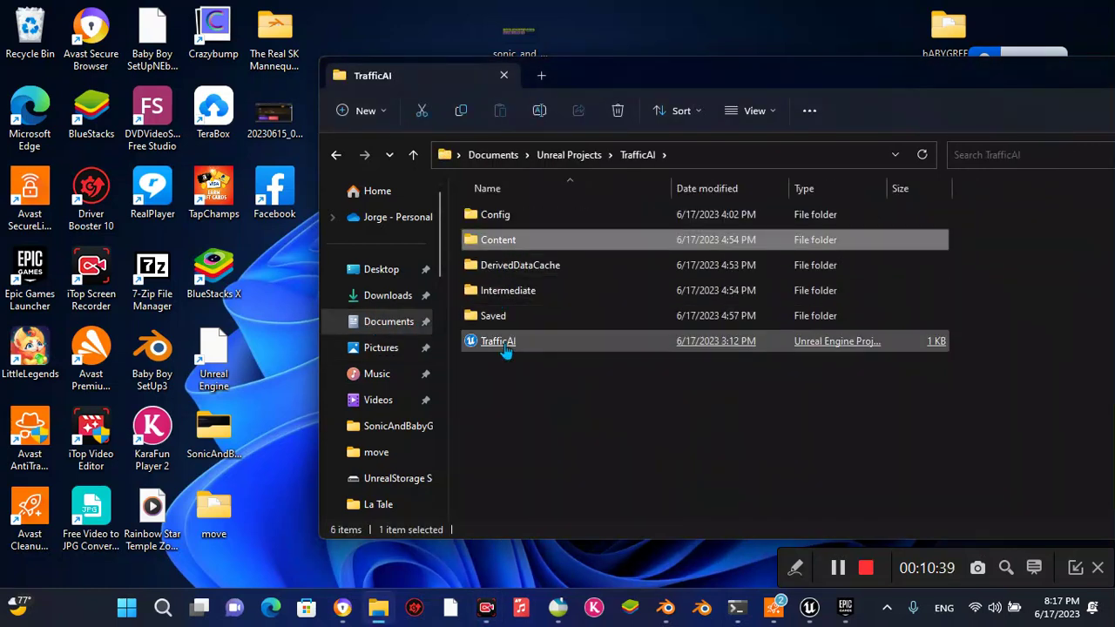
double_click(510, 347)
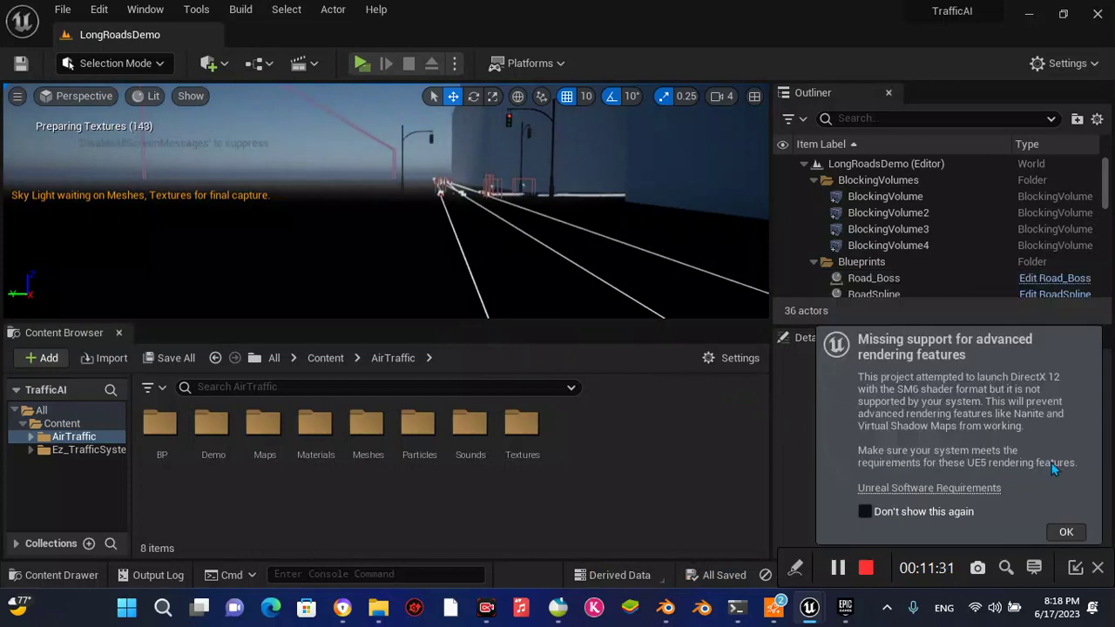
left_click(1050, 530)
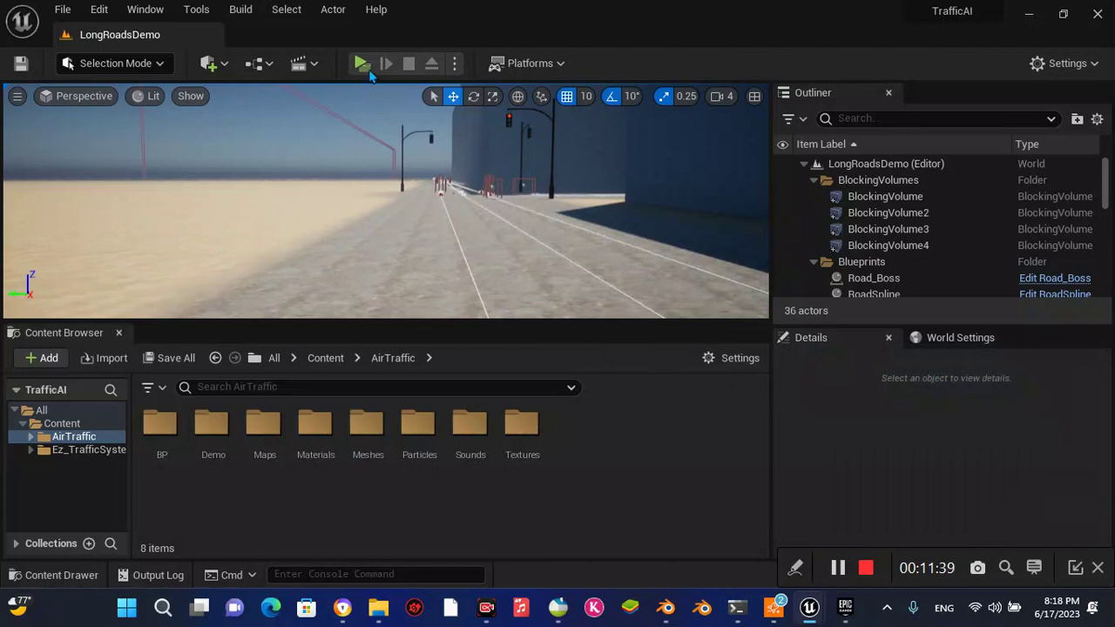
- Run the LongRoadsDemo level in Simulate mode and look over the cars driving along the road
left_click(455, 65)
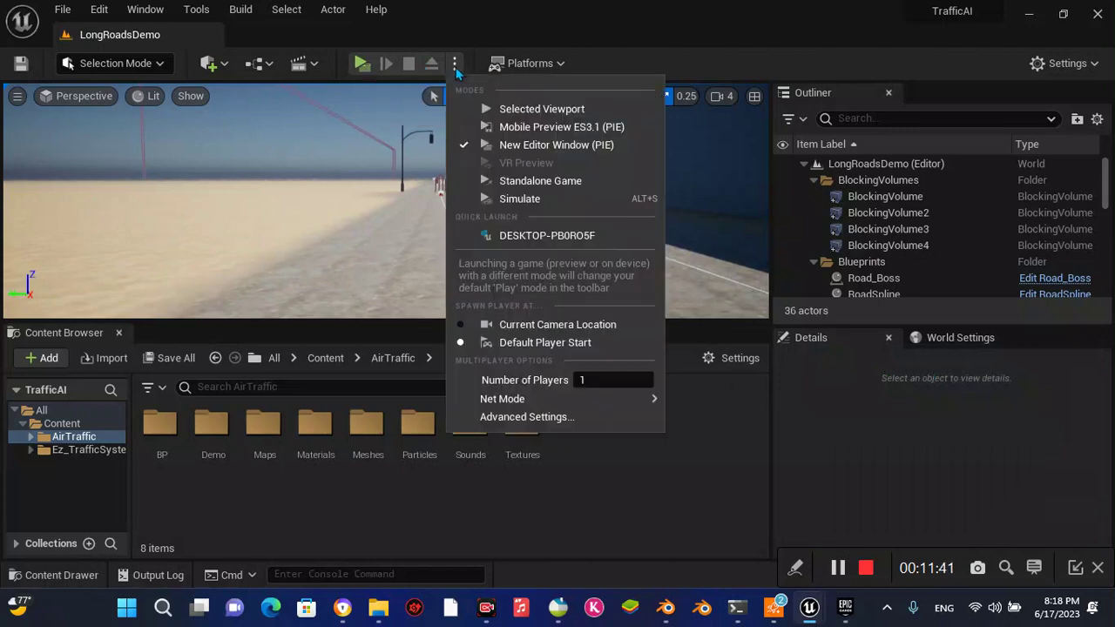
left_click(517, 201)
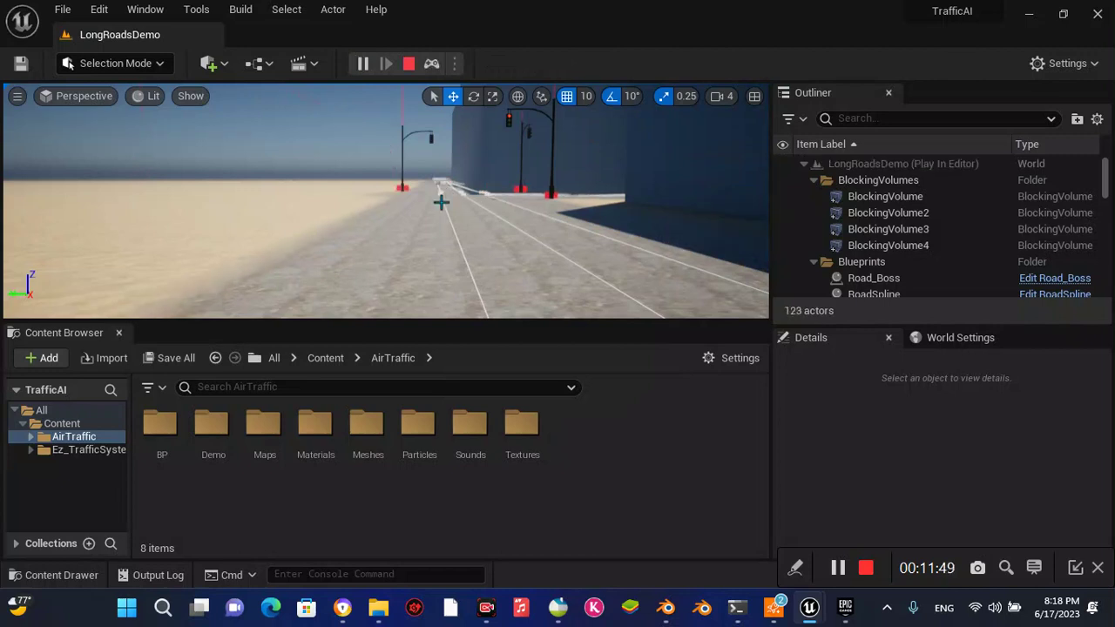
right_click_drag(441, 202, 517, 229)
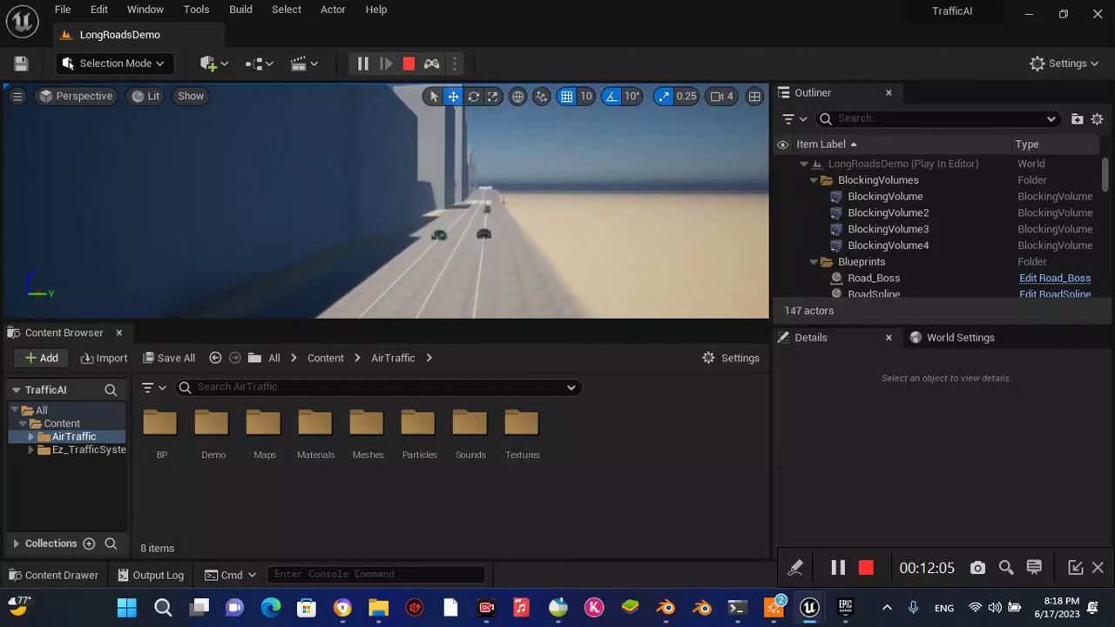
right_click_drag(474, 244, 474, 255)
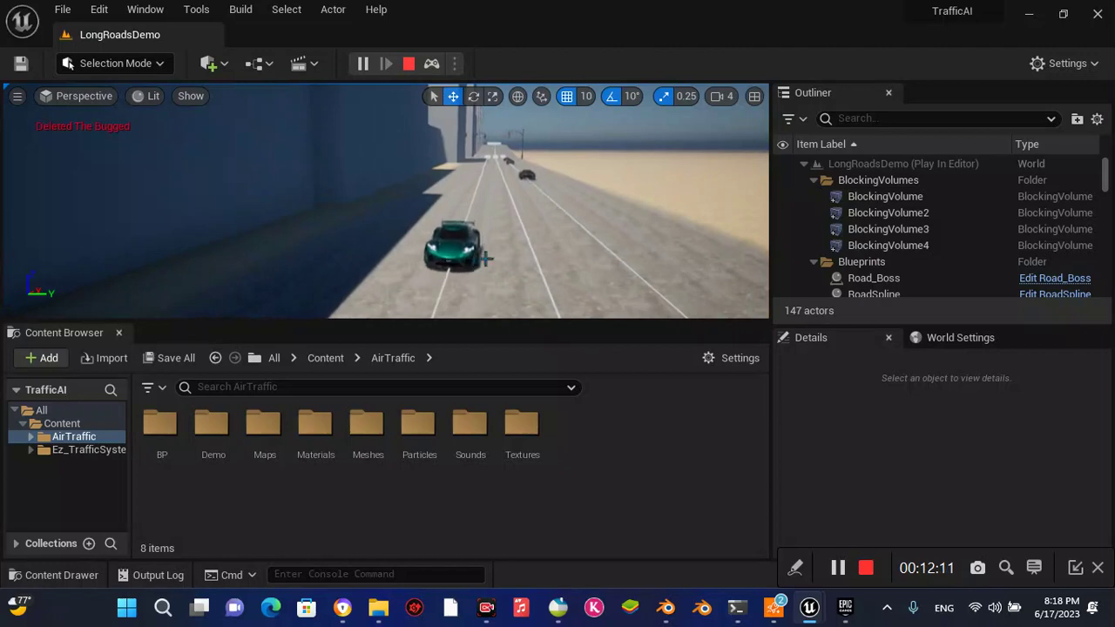
right_click_drag(524, 280, 462, 301)
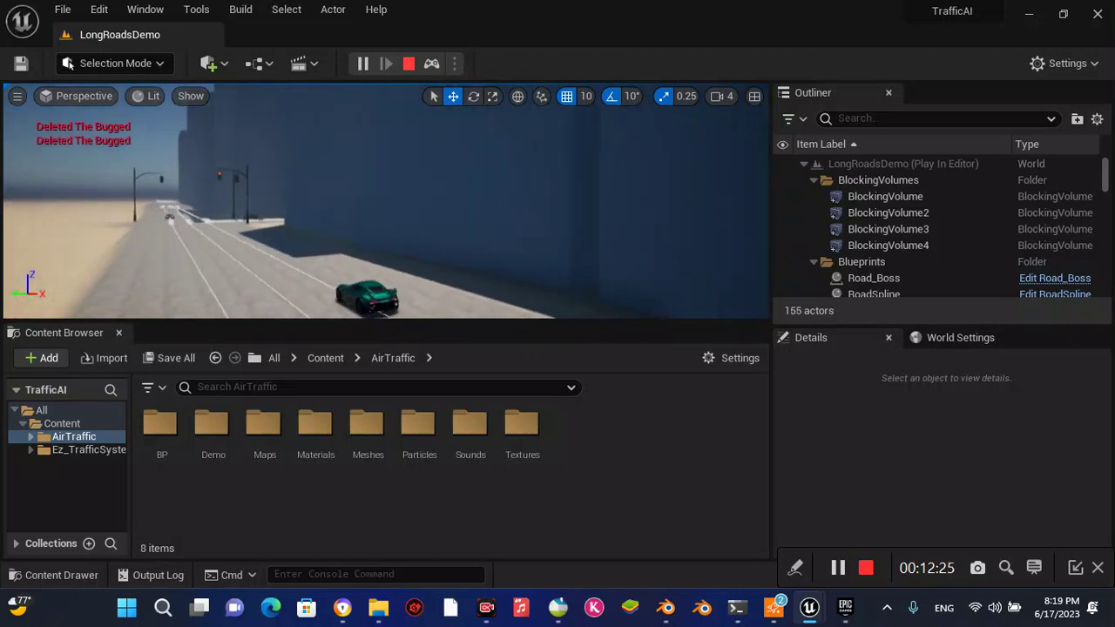
- Raise the viewport camera speed to 8 and follow the moving cars up close
left_click(730, 97)
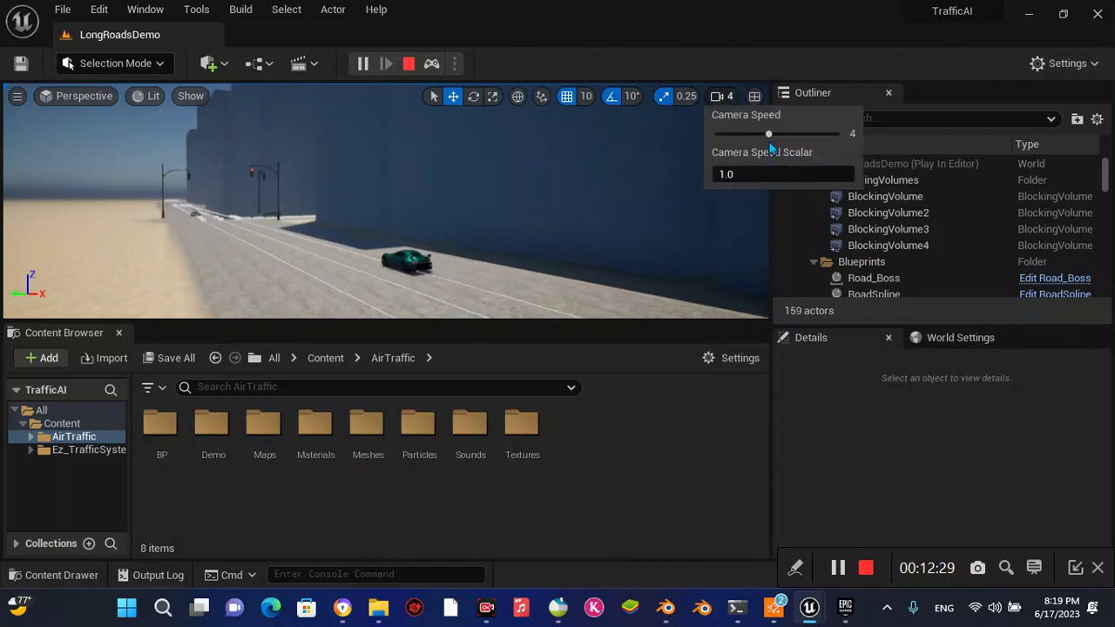
left_click_drag(784, 132, 961, 164)
mouse_move(634, 253)
right_mouse_down()
mouse_move(592, 252)
mouse_move(704, 271)
mouse_move(639, 233)
mouse_move(693, 230)
mouse_move(697, 262)
mouse_move(662, 224)
right_mouse_up()
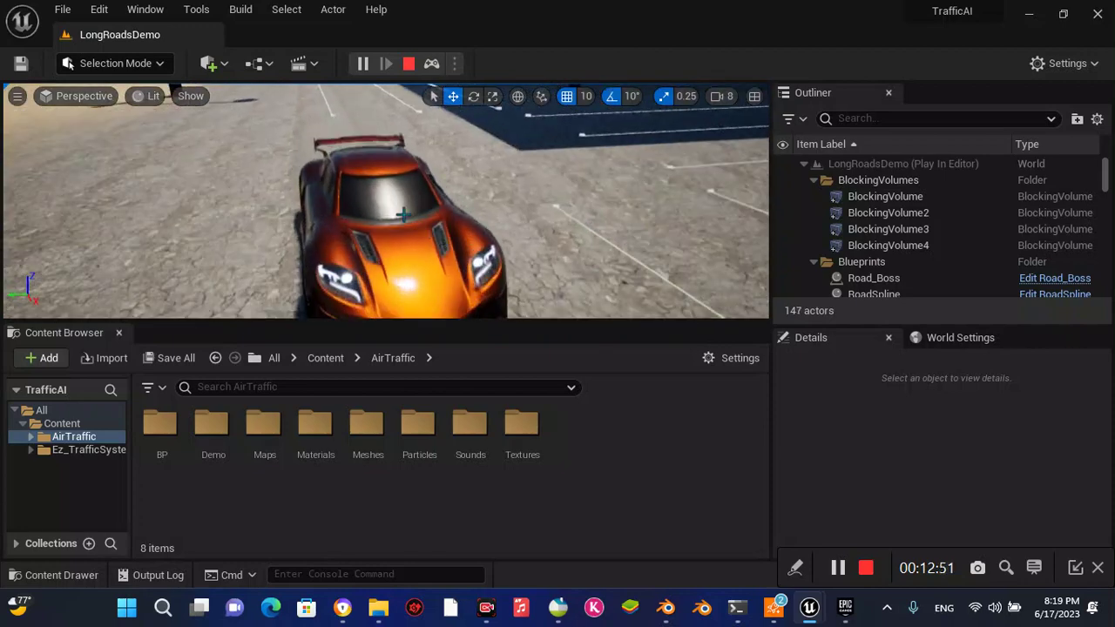
right_click_drag(442, 221, 442, 220)
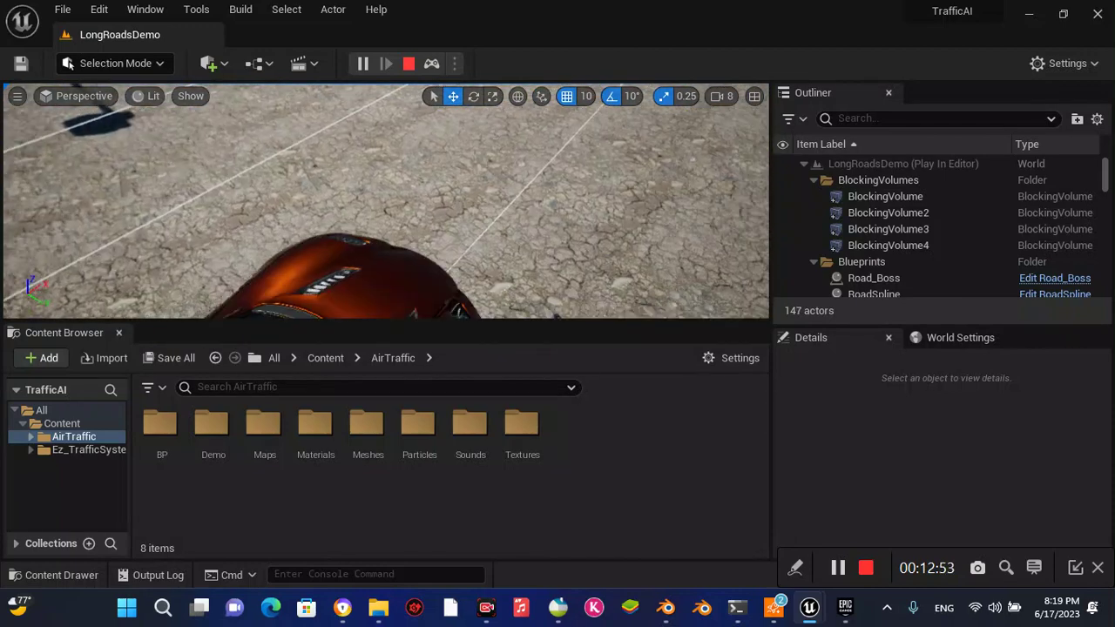
right_click_drag(340, 236, 340, 235)
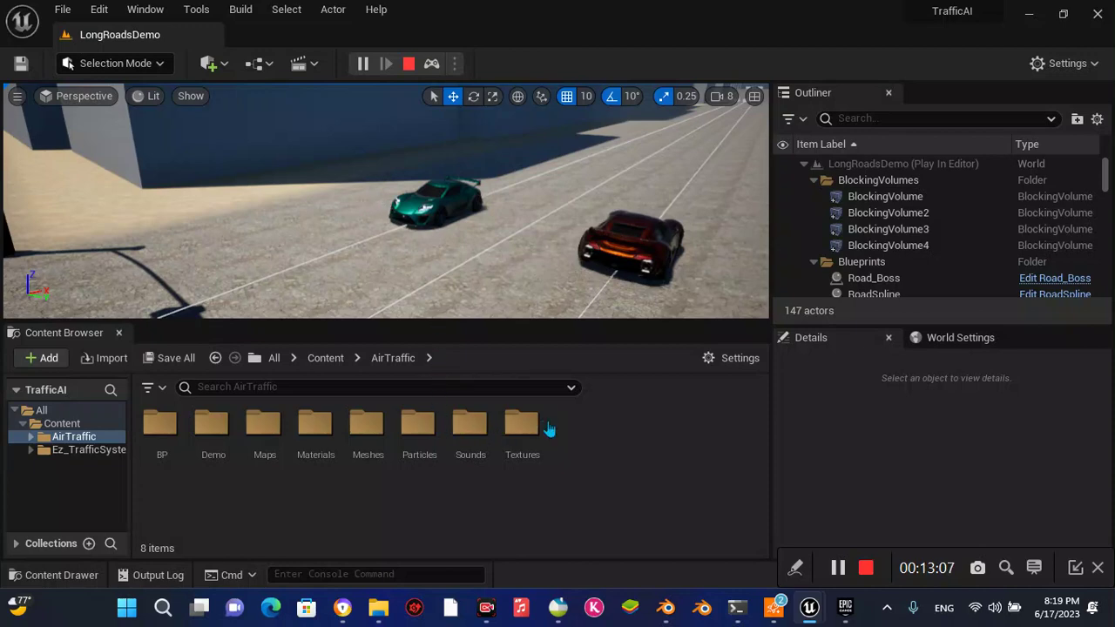
- Close the crash reporter and load the Demo level from the AirTraffic Maps folder of the TrafficAI project
key("alt+Tab")
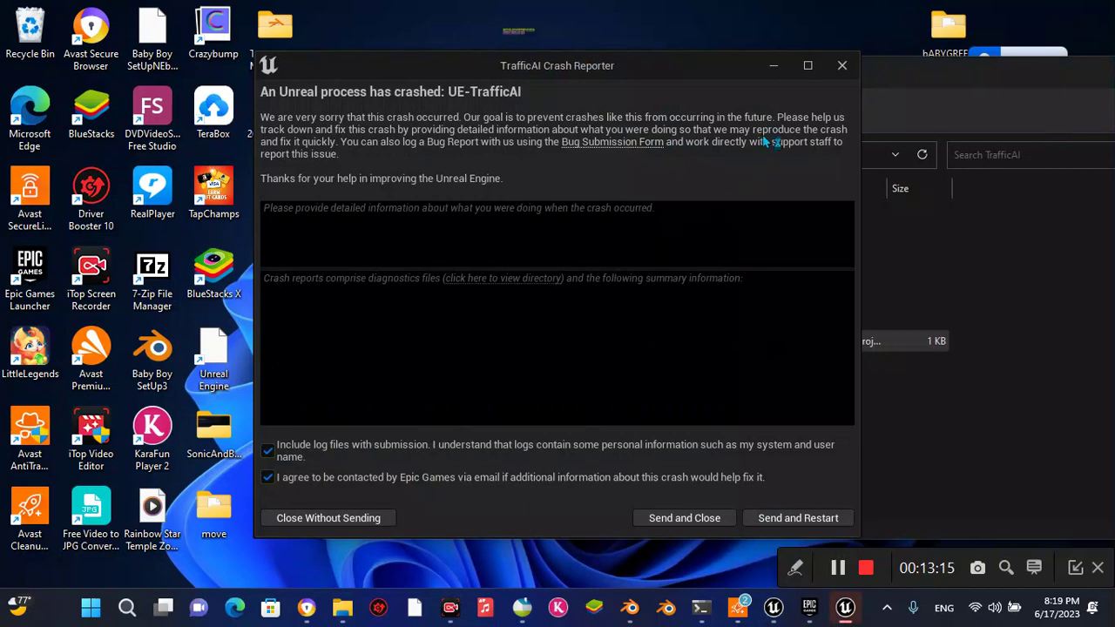
left_click(843, 69)
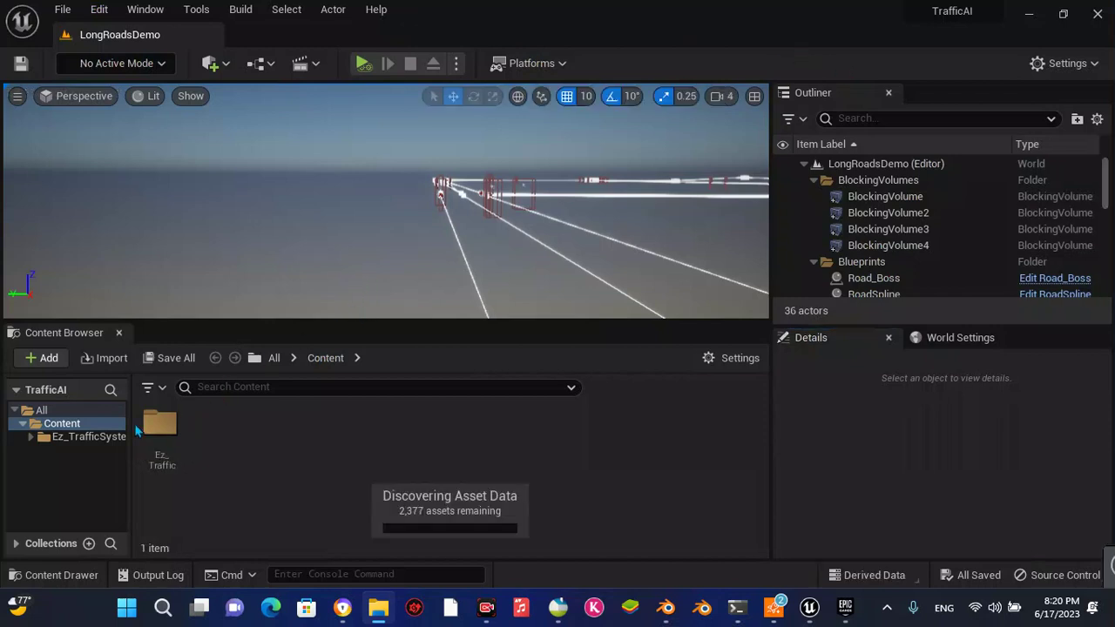
left_click(74, 438)
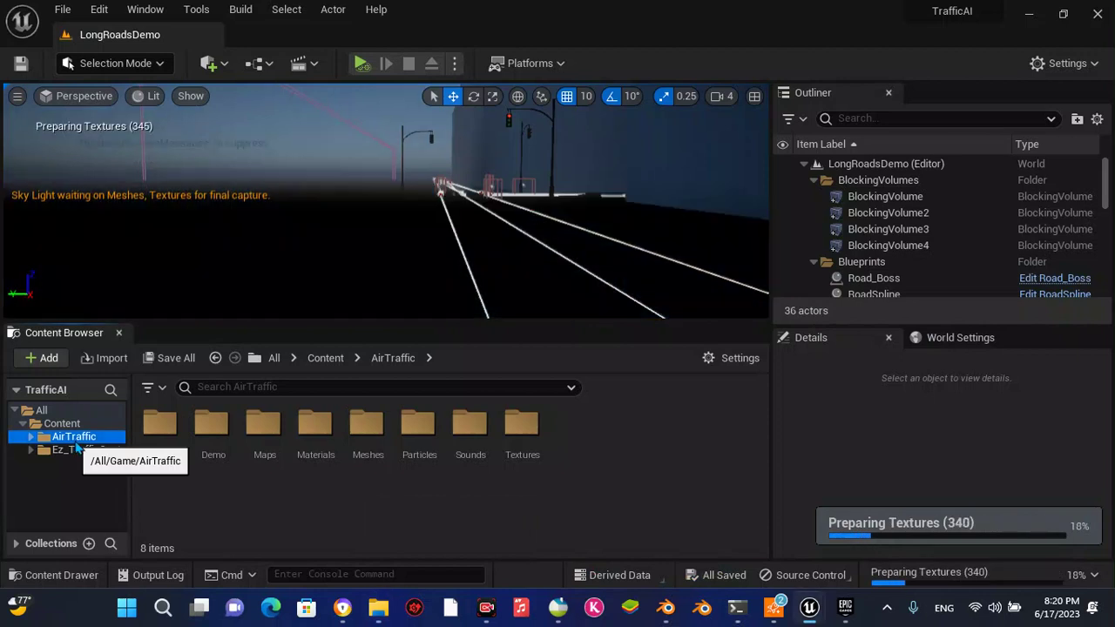
double_click(264, 443)
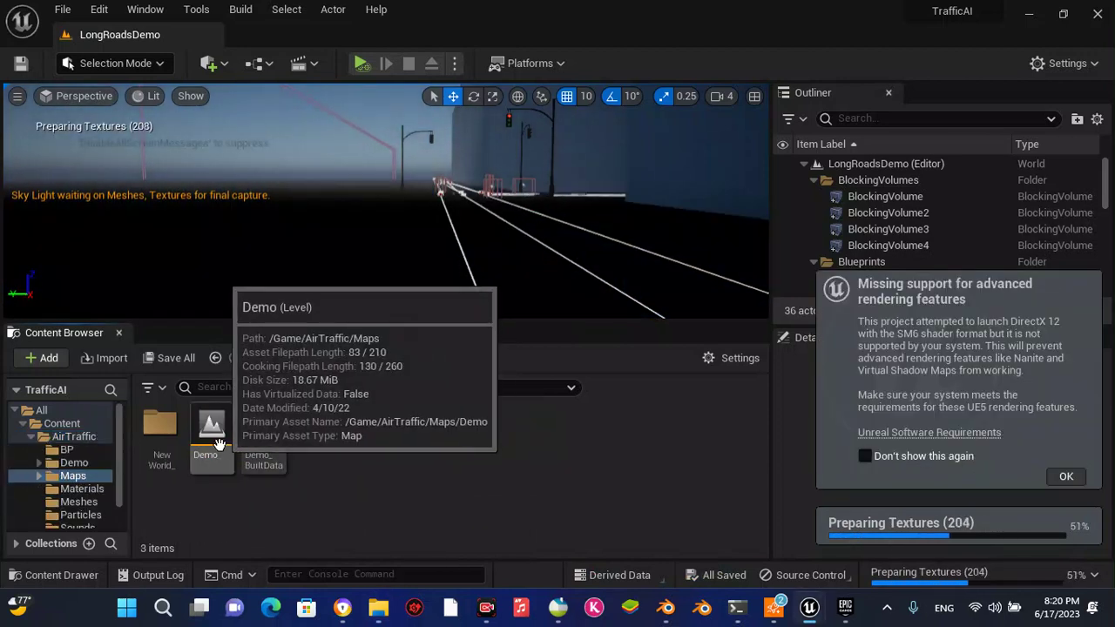
double_click(218, 444)
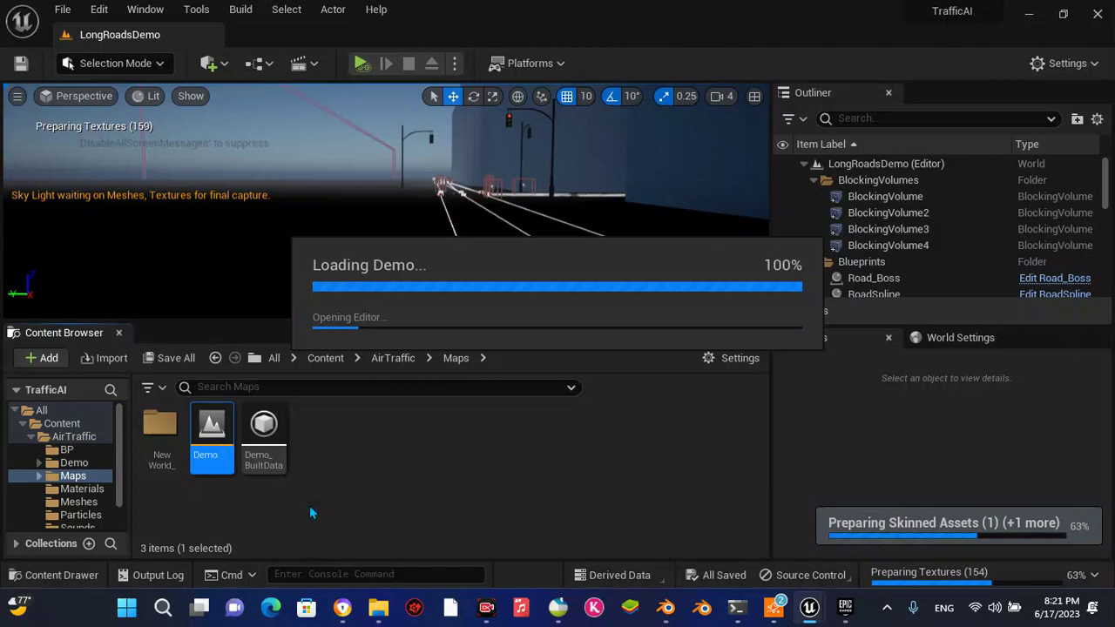
left_click(887, 607)
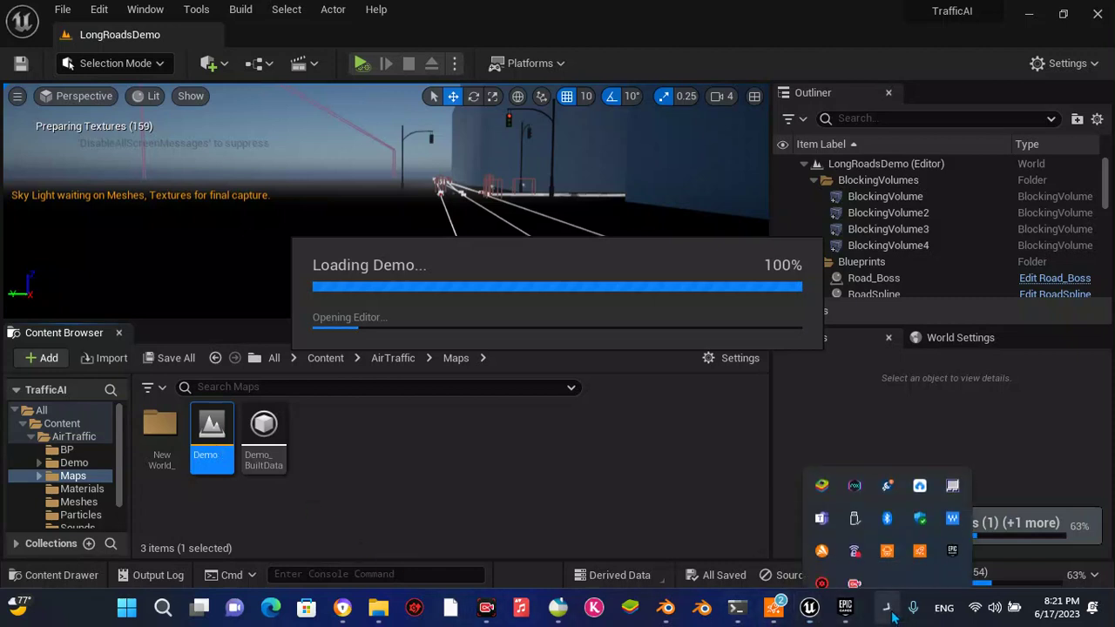
right_click(853, 557)
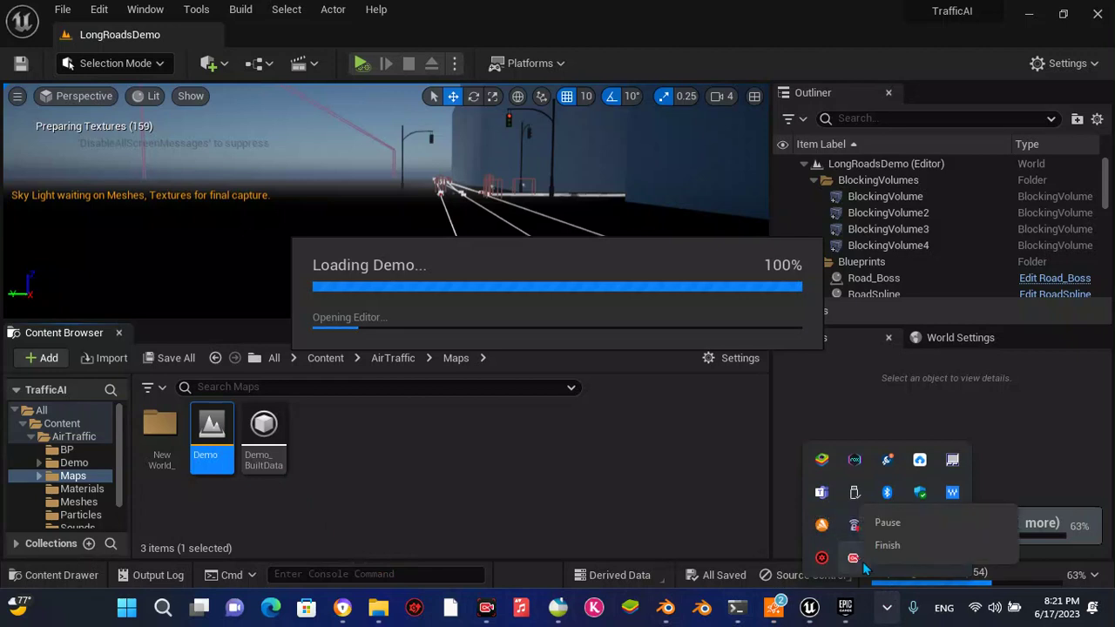
left_click(886, 523)
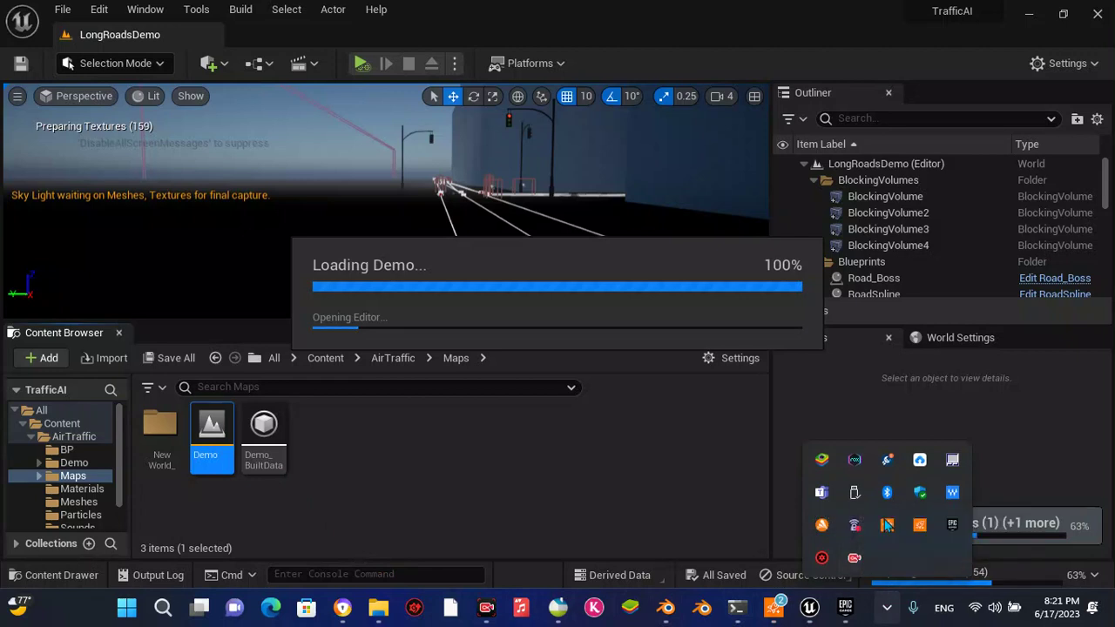
left_click(886, 610)
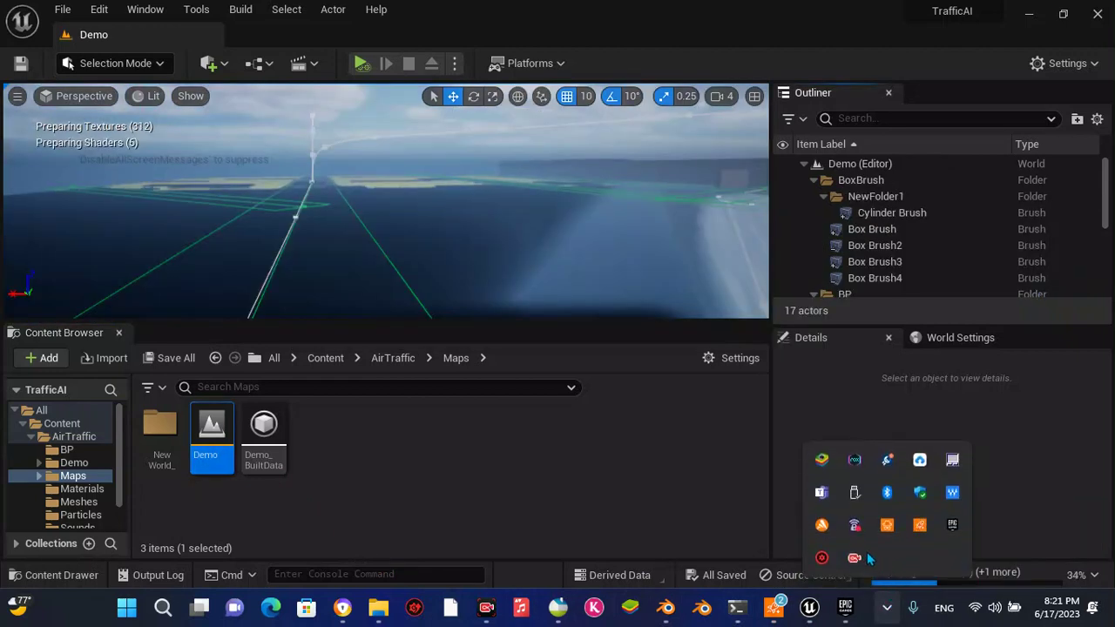
right_click(862, 557)
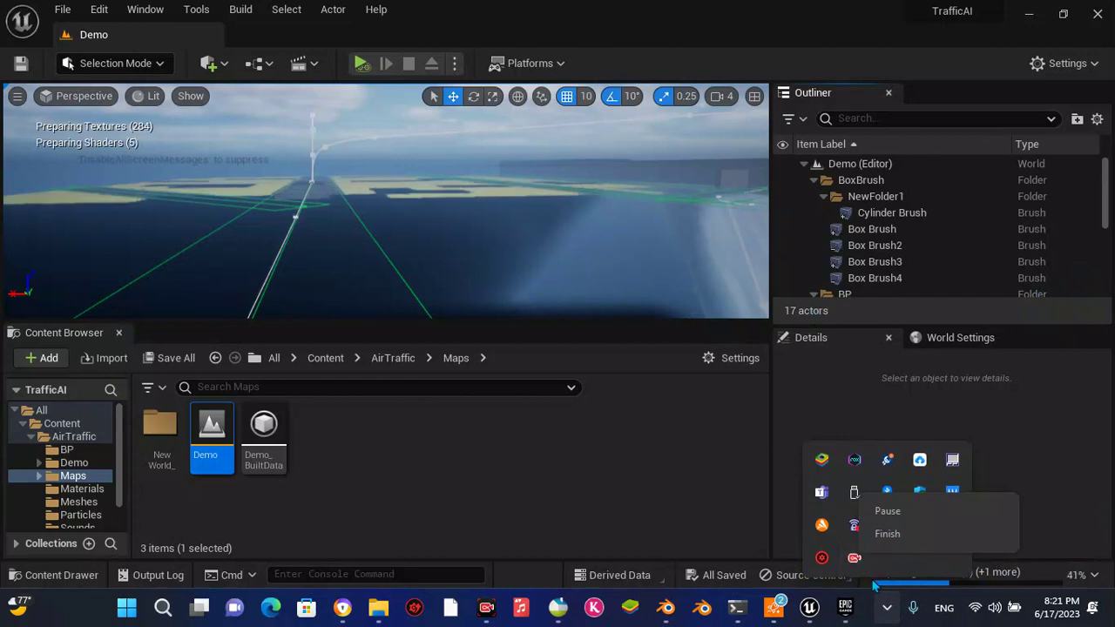
left_click(381, 220)
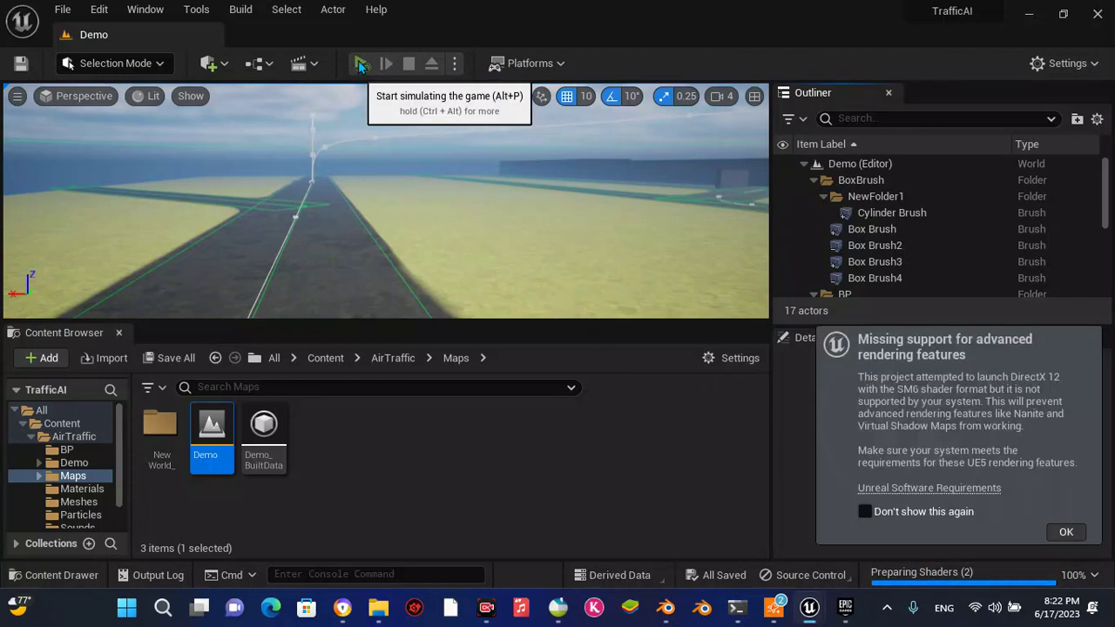
- Dismiss the rendering features notice, stop the running simulation, and set the viewport camera speed to 8
left_click(1070, 533)
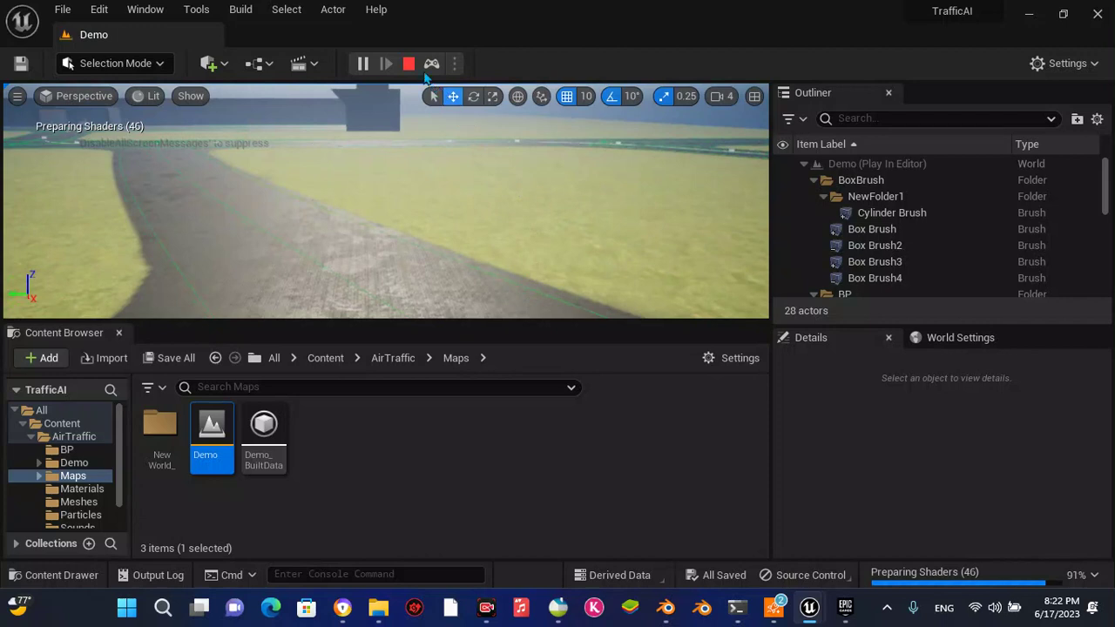
left_click(410, 64)
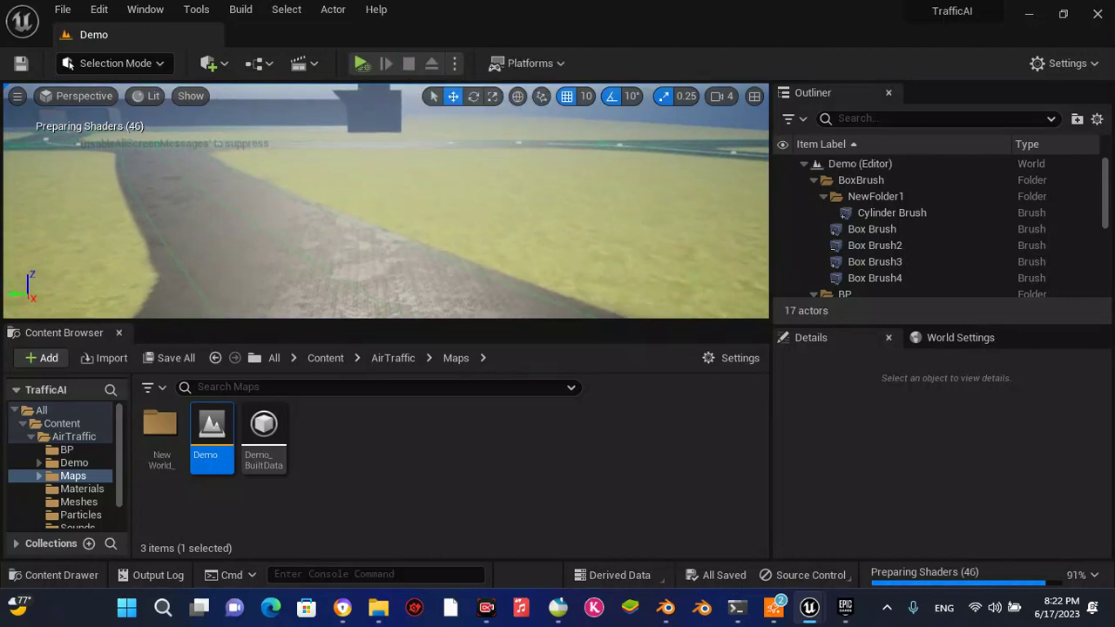
left_click(726, 94)
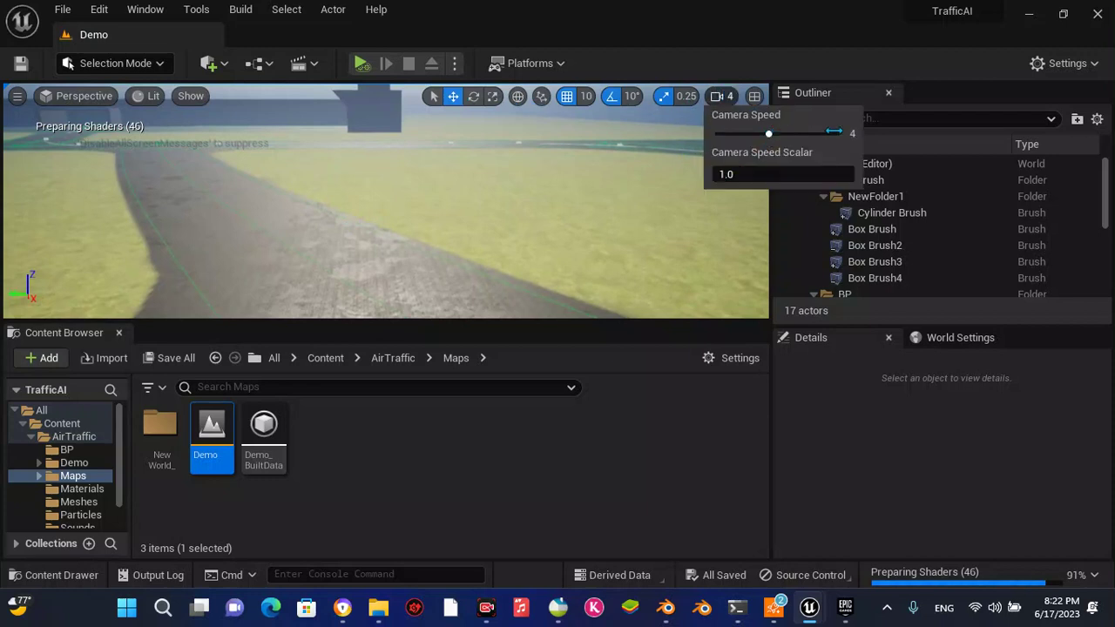
left_click_drag(834, 131, 892, 143)
- Simulate the Demo level and watch the airplane traffic around the runways and control tower
mouse_move(458, 279)
right_mouse_down()
mouse_move(470, 277)
mouse_move(450, 276)
mouse_move(460, 290)
mouse_move(455, 278)
right_mouse_up()
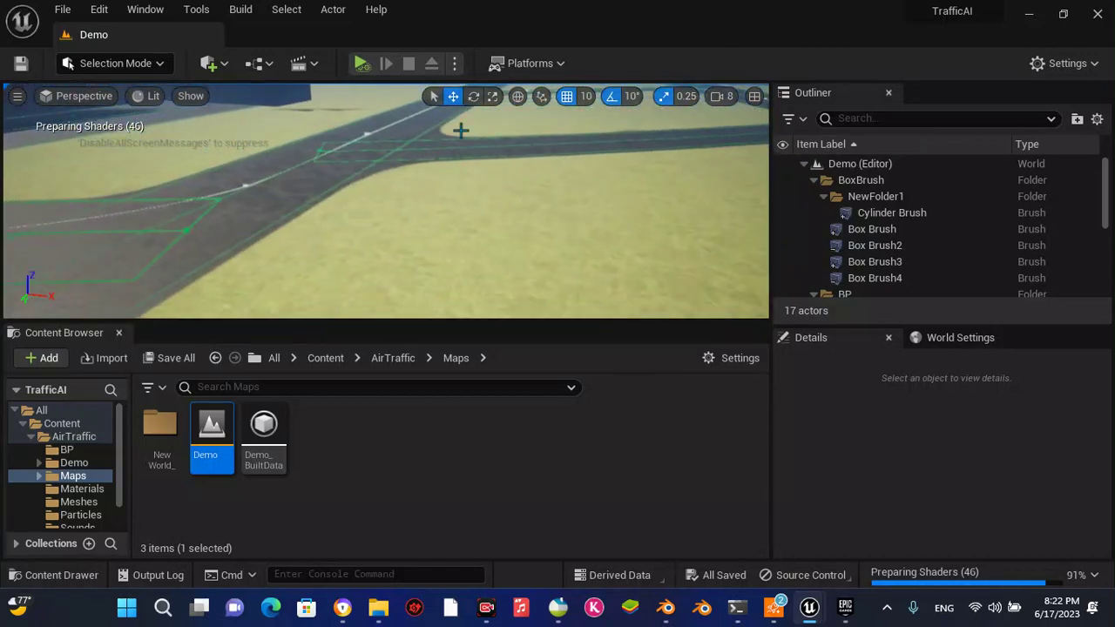
left_click(362, 63)
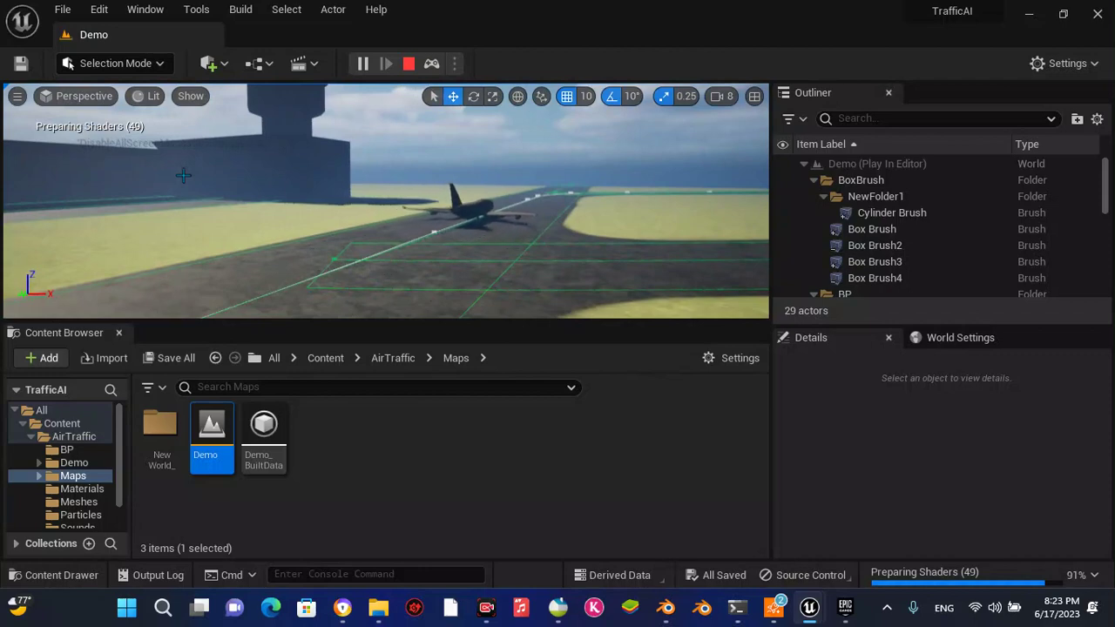
left_click(291, 224)
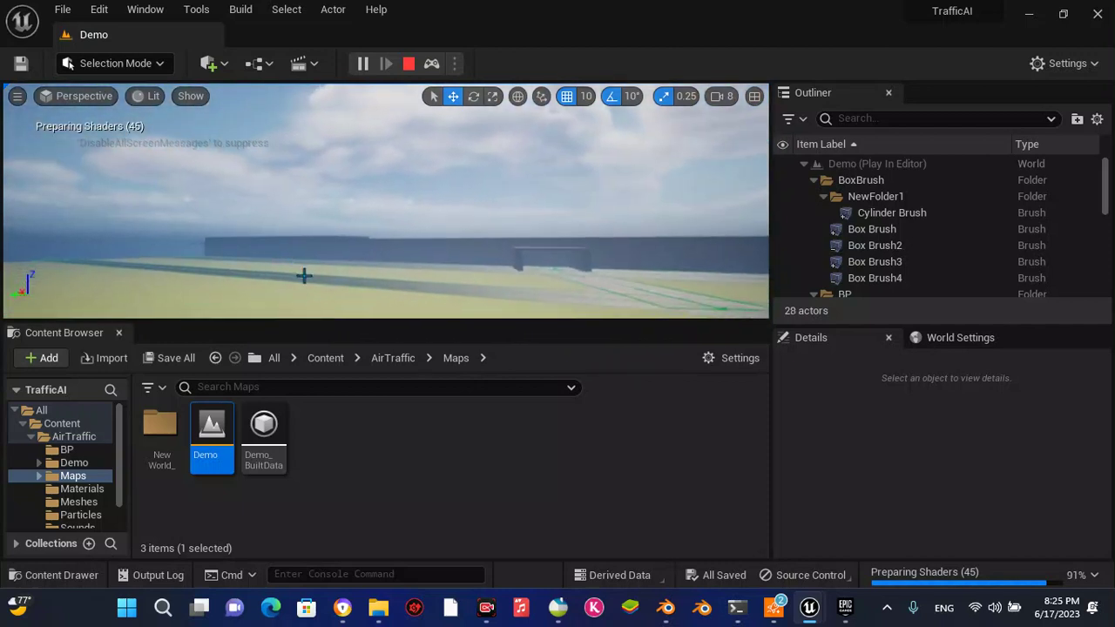
- Observe the running Air Traffic simulation from several viewpoints around the taxiways, control tower and takeoff path
left_click(572, 616)
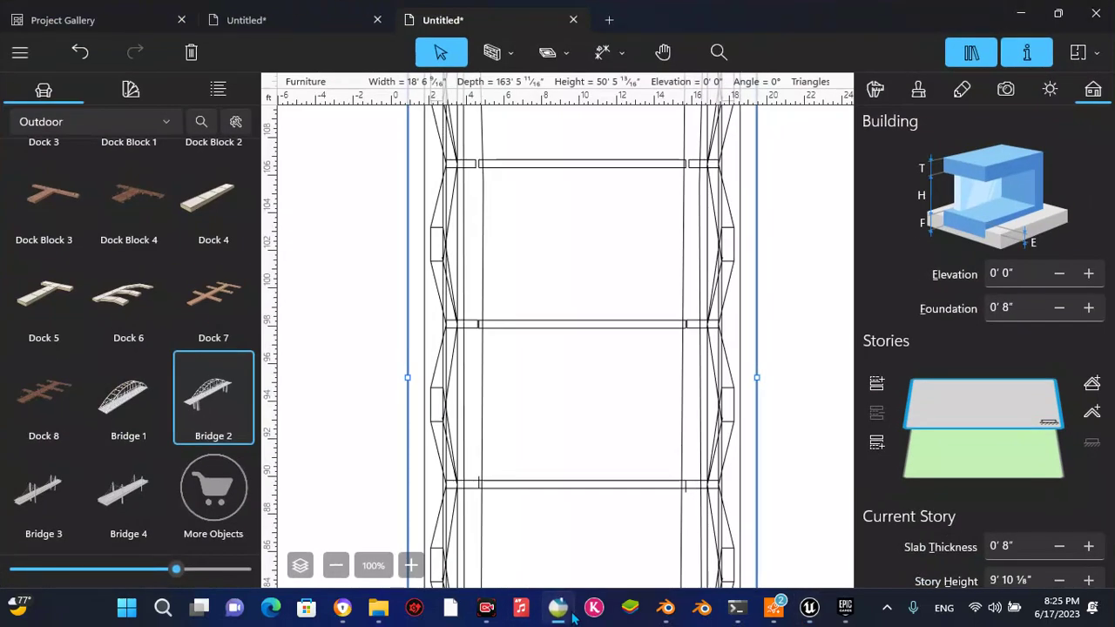
left_click(572, 615)
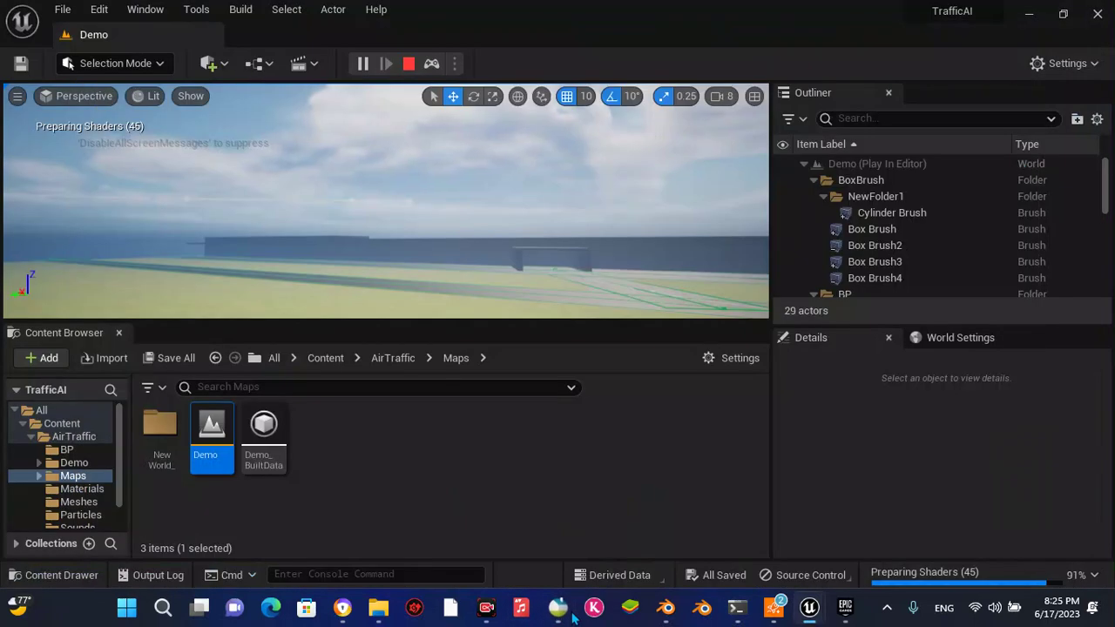
left_click(522, 296)
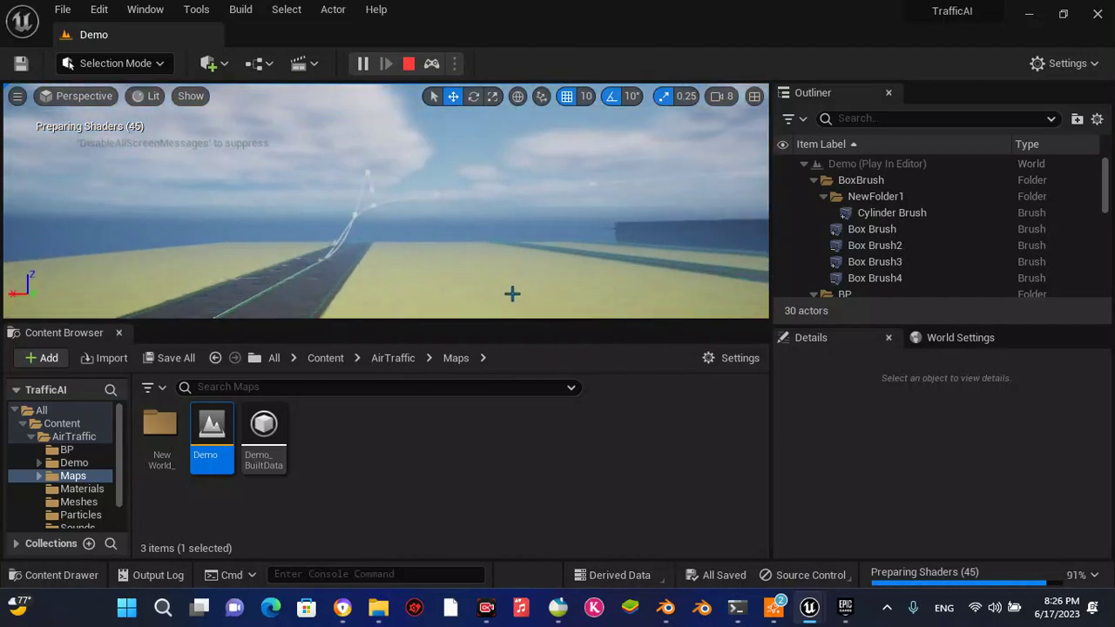
left_click(646, 197)
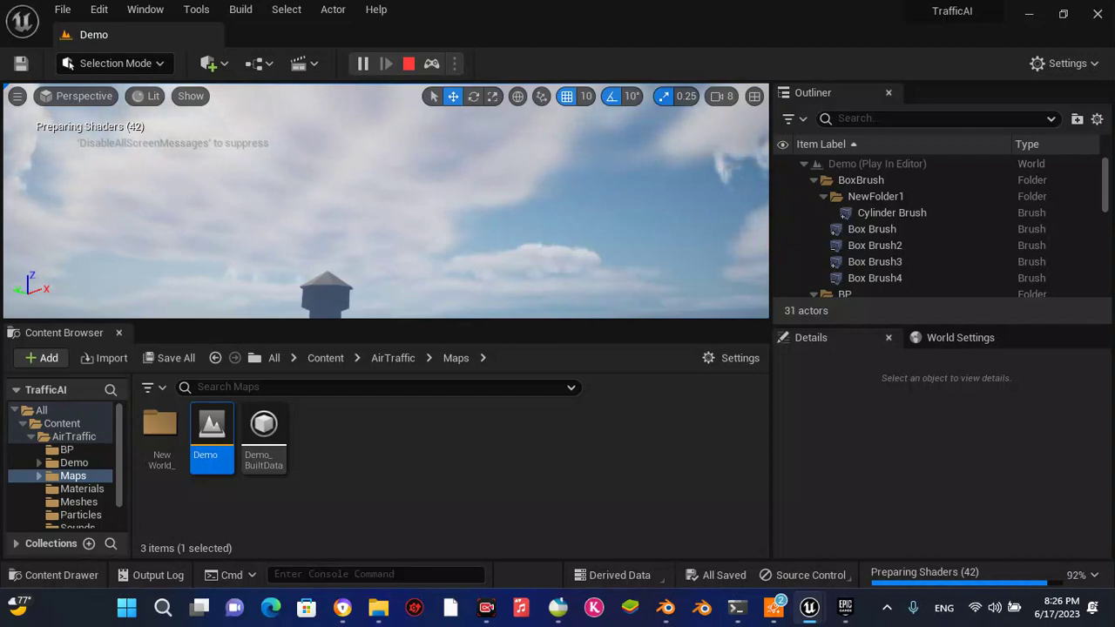
left_click(424, 305)
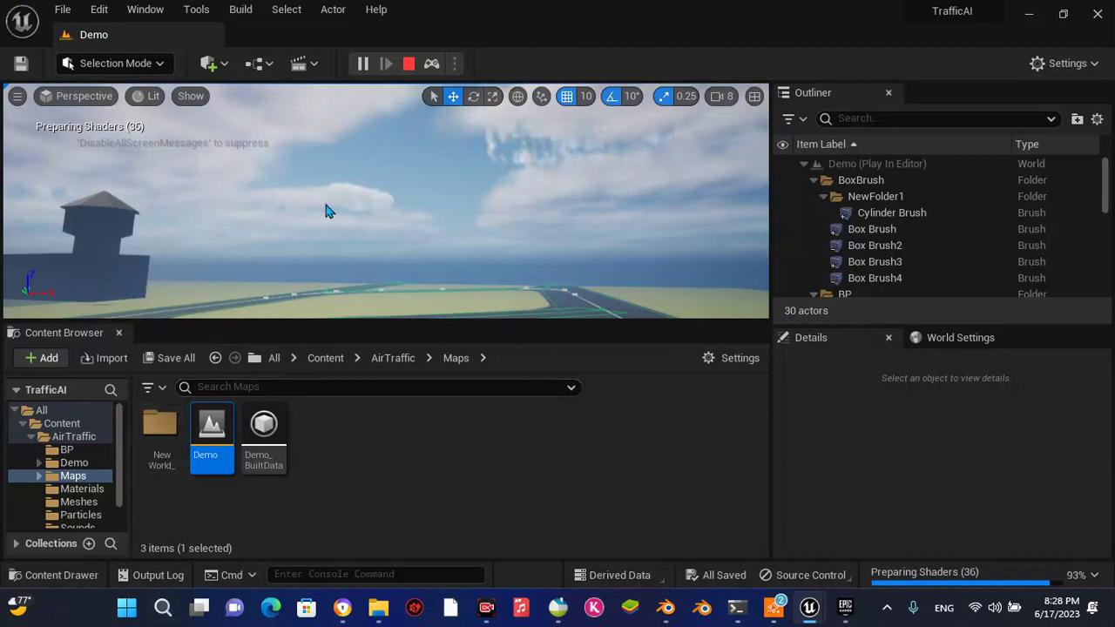
left_click(348, 231)
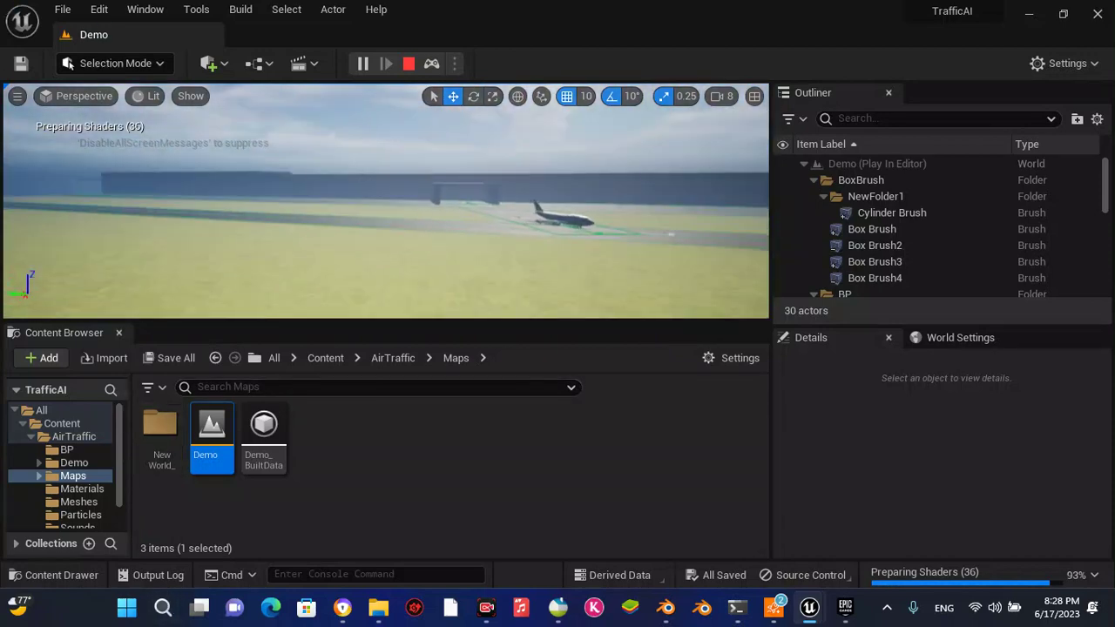
key("shift+F1")
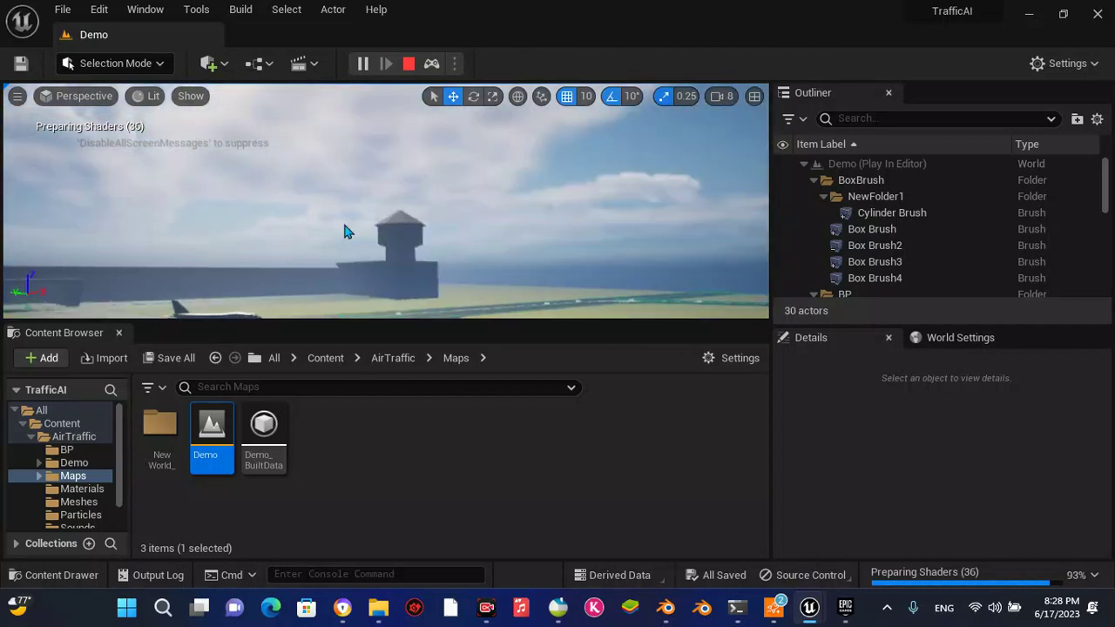
left_click(346, 231)
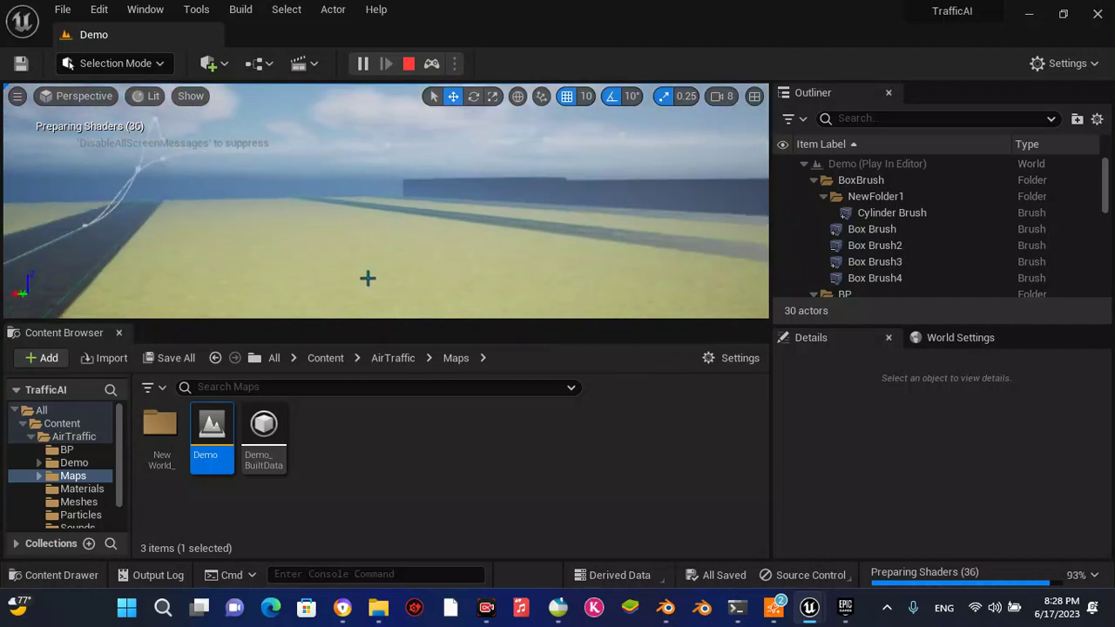
- Select the TakeOffRoutes spline by the runway and examine its properties, including the Air Strip setting
left_click(133, 171)
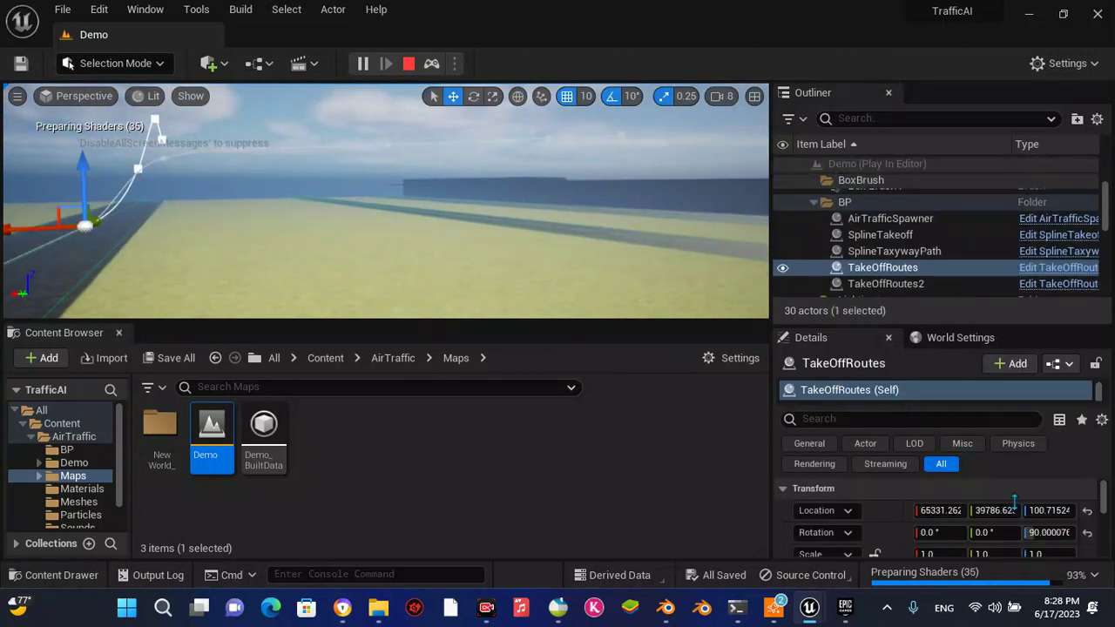
scroll(982, 500, "down", 5)
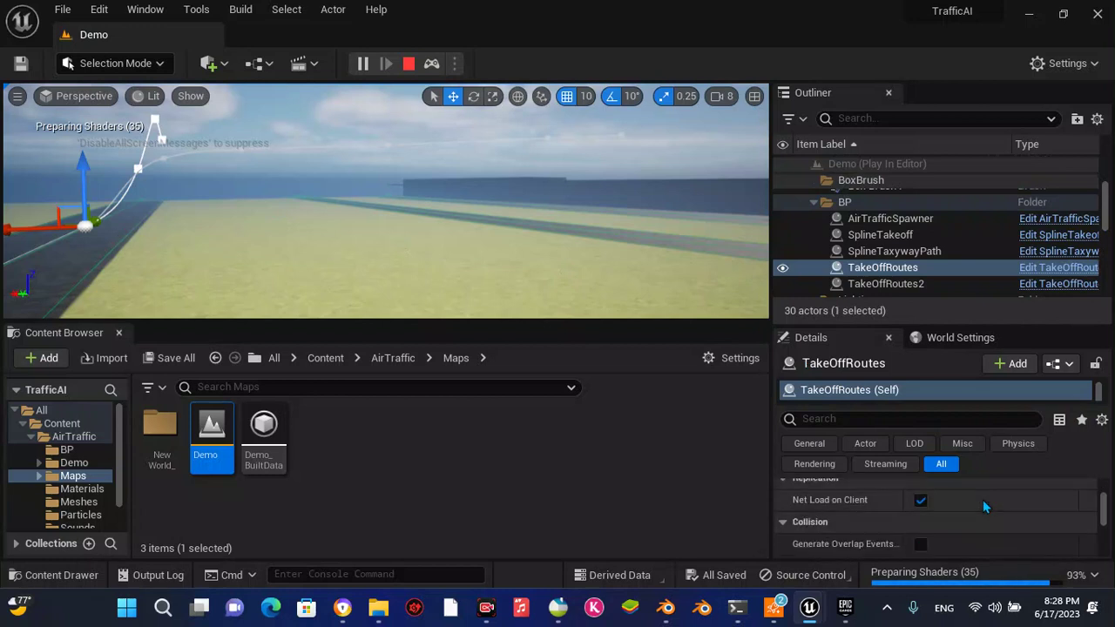
scroll(982, 500, "up", 3)
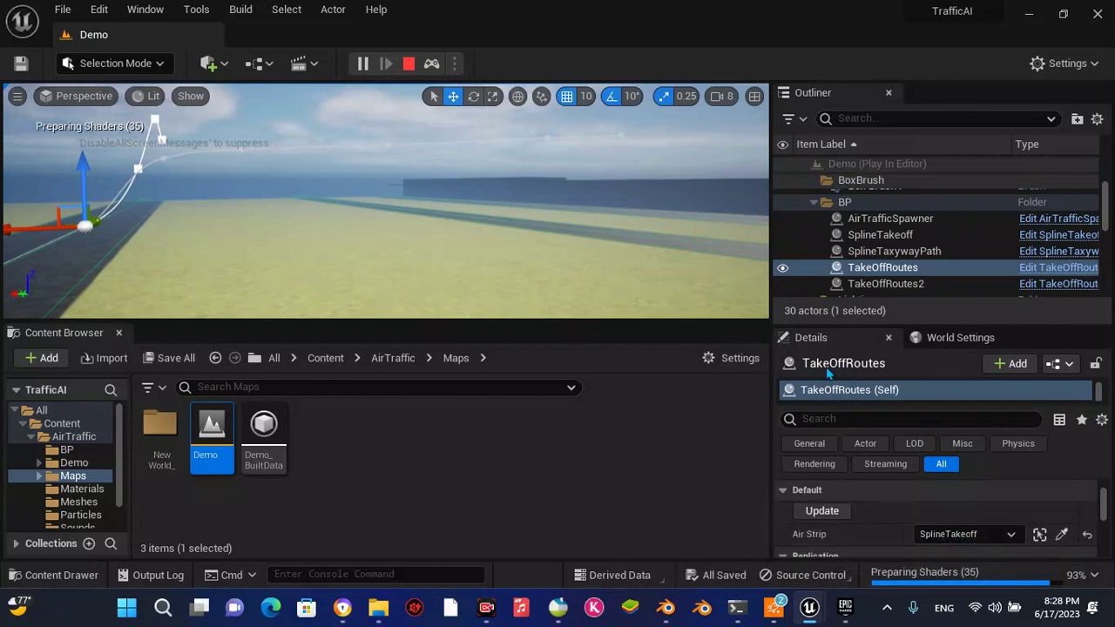
- Close the TrafficAI project and switch to the MassiveRPGSystems project with its own Air Traffic Demo level
left_click(1098, 13)
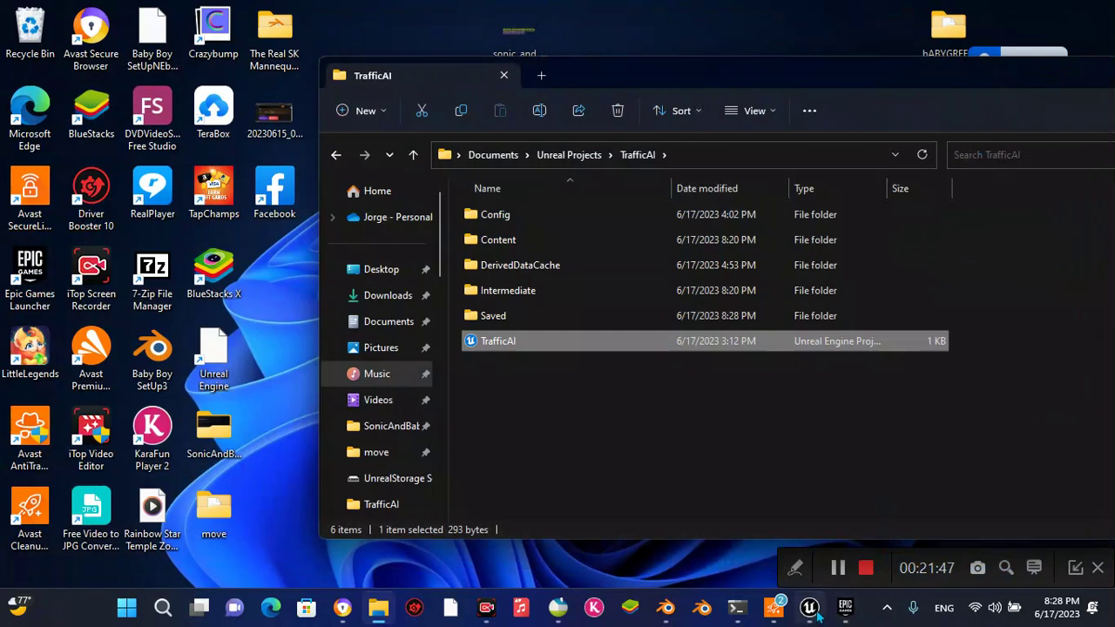
mouse_move(809, 607)
left_click(814, 546)
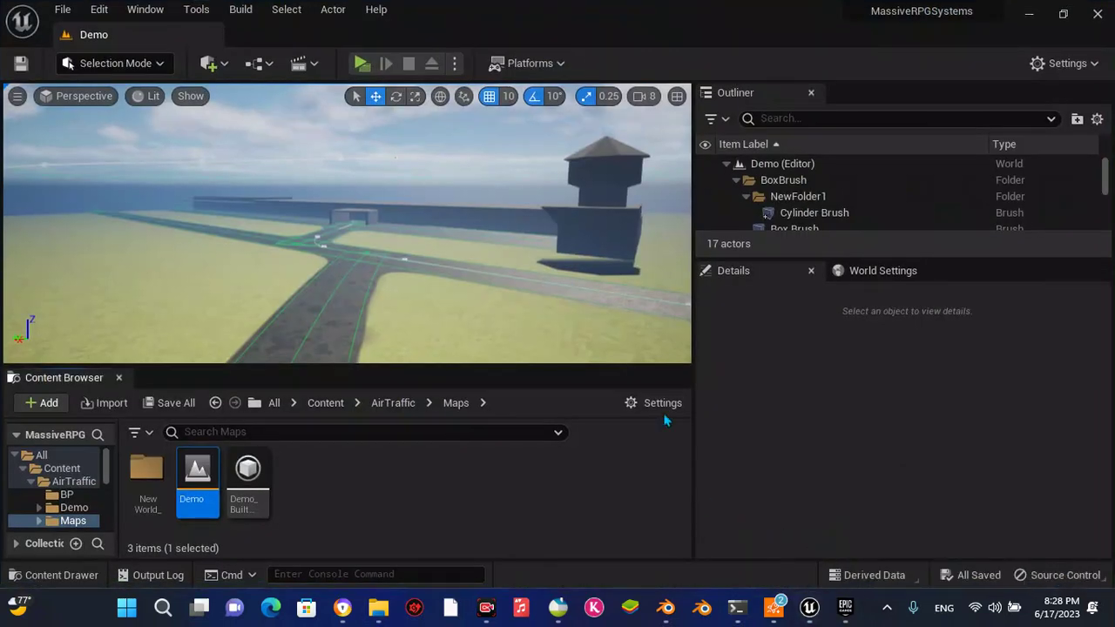
right_click_drag(505, 306, 436, 305)
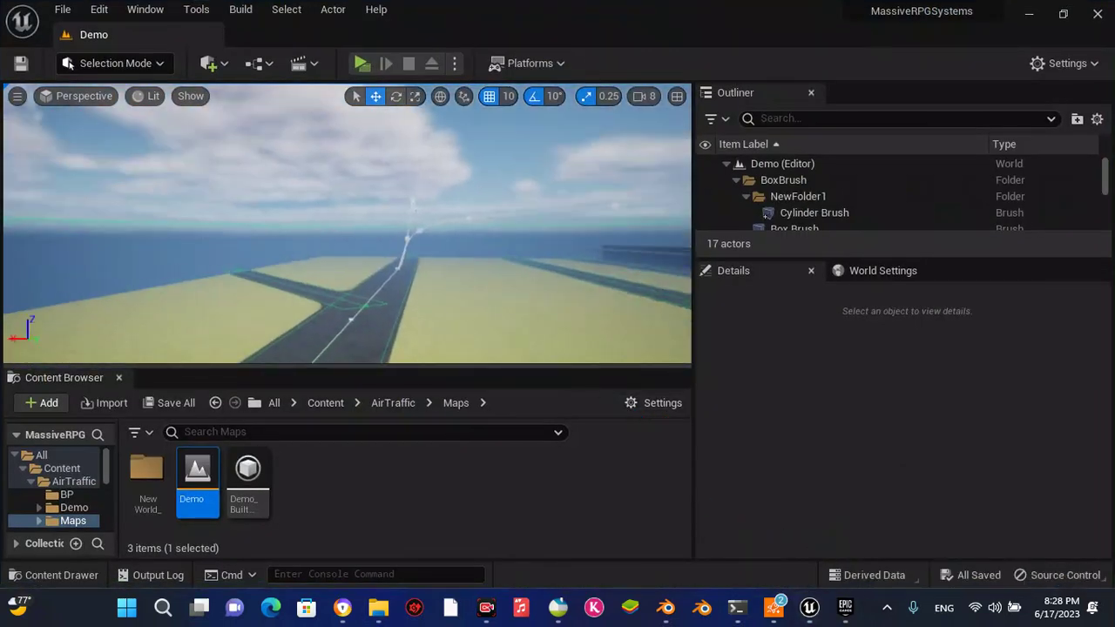
left_click(562, 65)
left_click(454, 62)
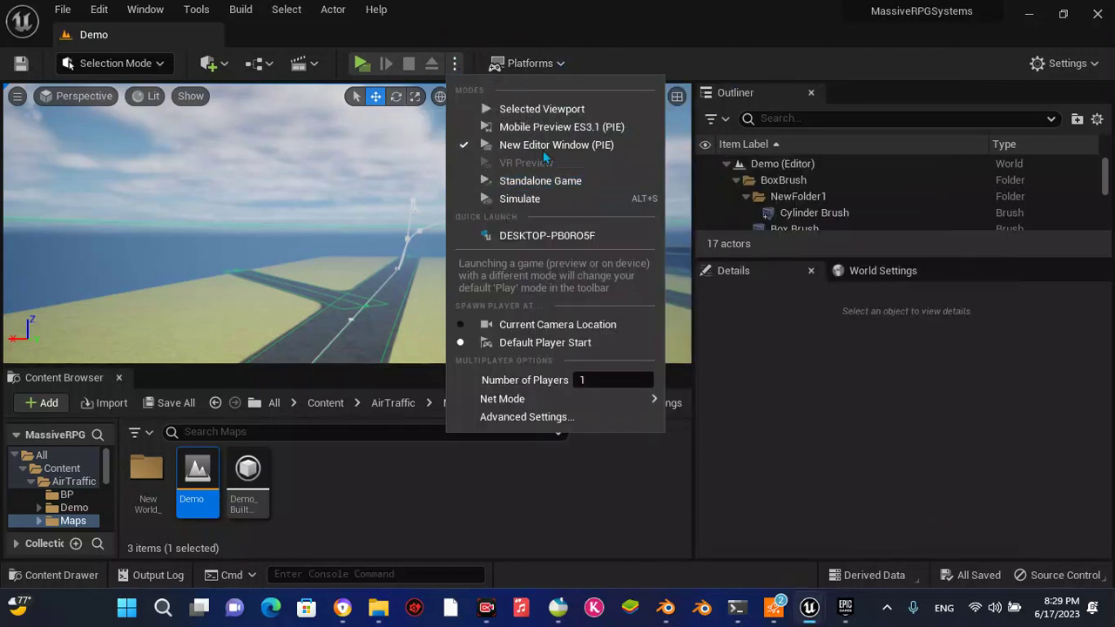
left_click(551, 63)
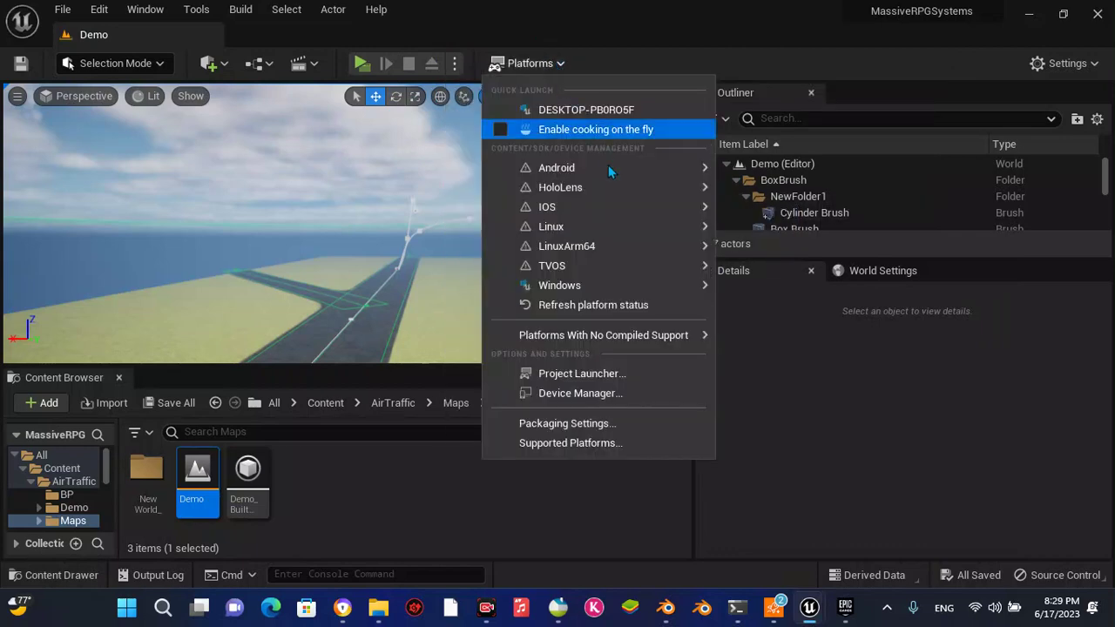
mouse_move(622, 292)
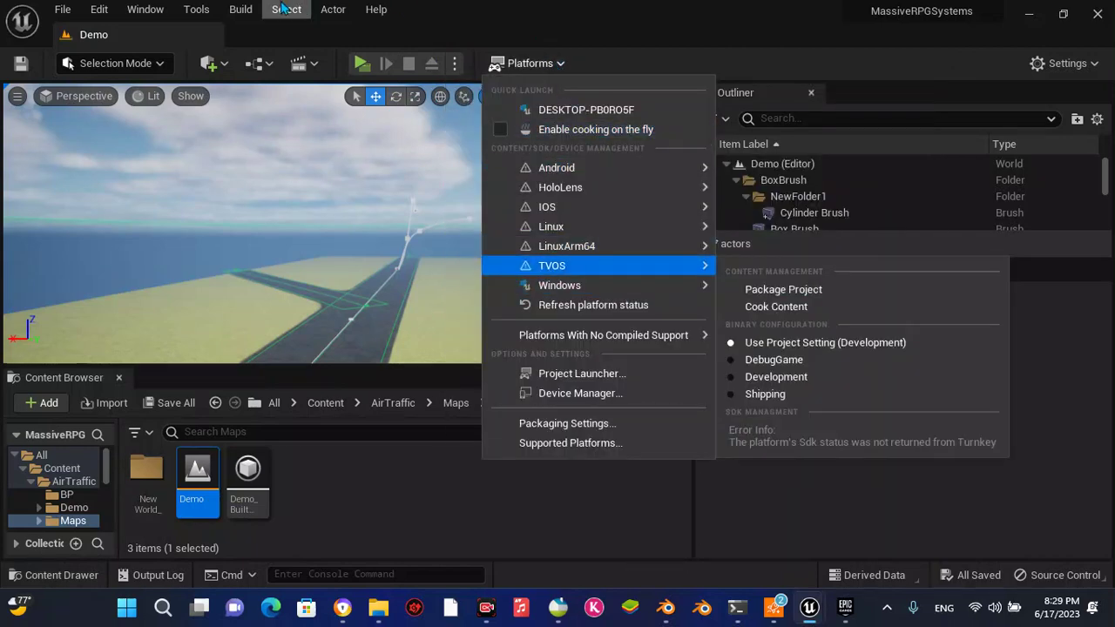
left_click(420, 37)
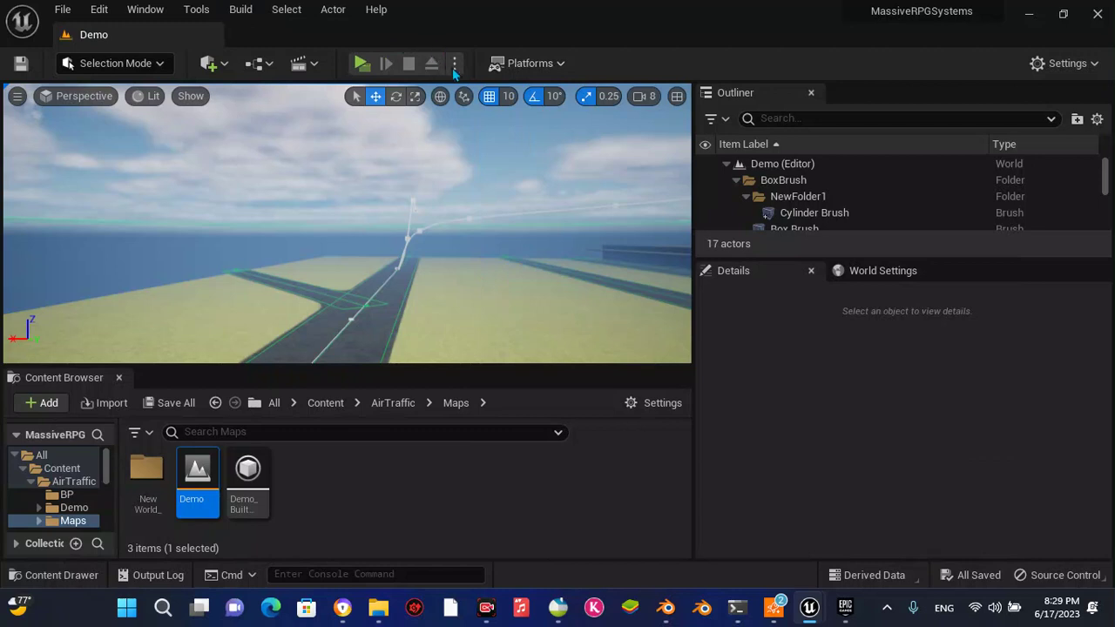
- Try simulating the MassiveRPGSystems project's Demo level and stop the simulation
left_click(454, 66)
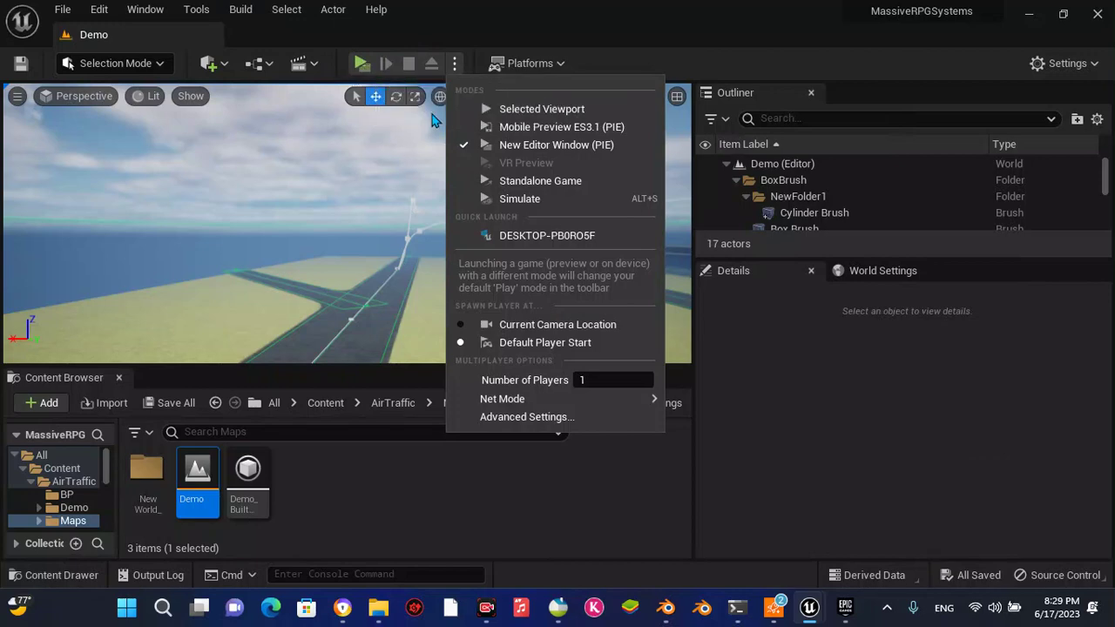
left_click(504, 202)
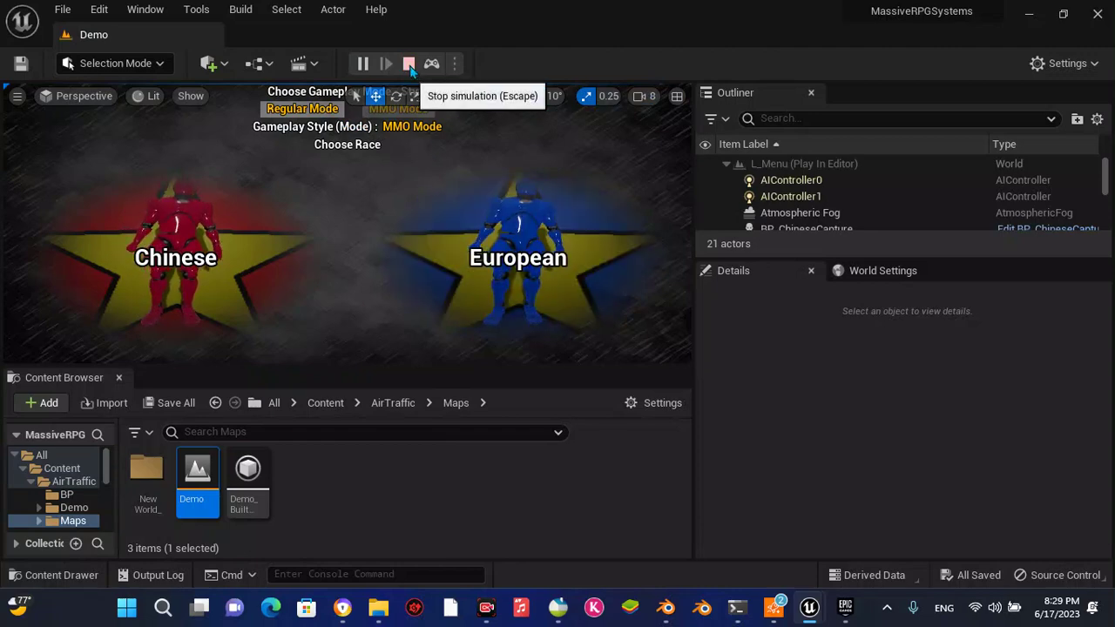
key("Escape")
- Try playing the Demo level as a Standalone Game, and rerun it in Simulate mode before stopping it
left_click(454, 63)
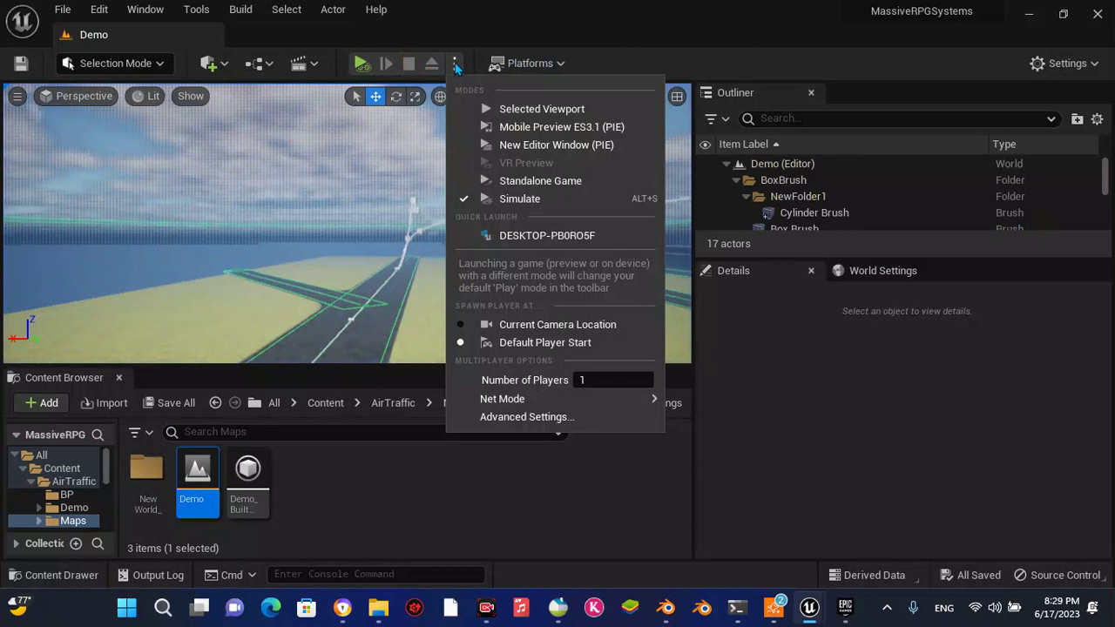
left_click(479, 183)
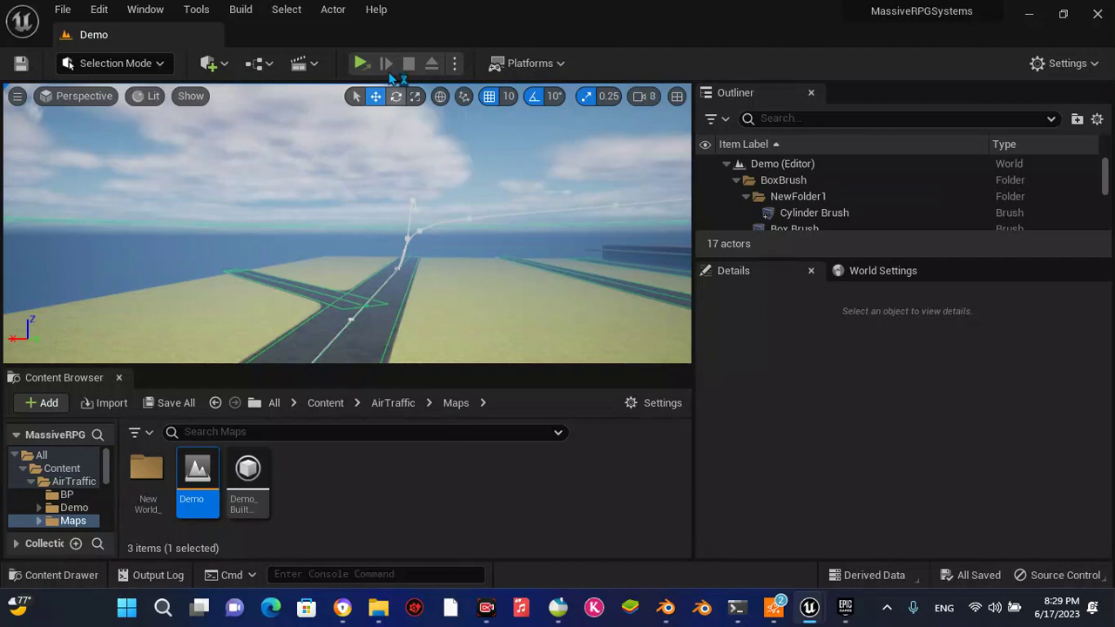
left_click(455, 63)
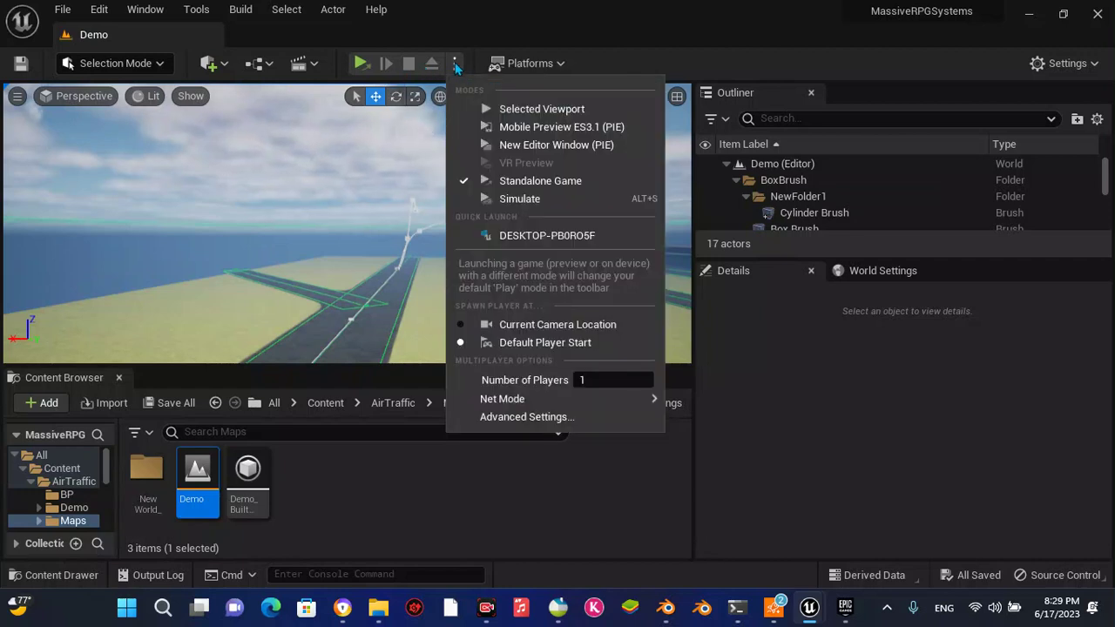
left_click(493, 206)
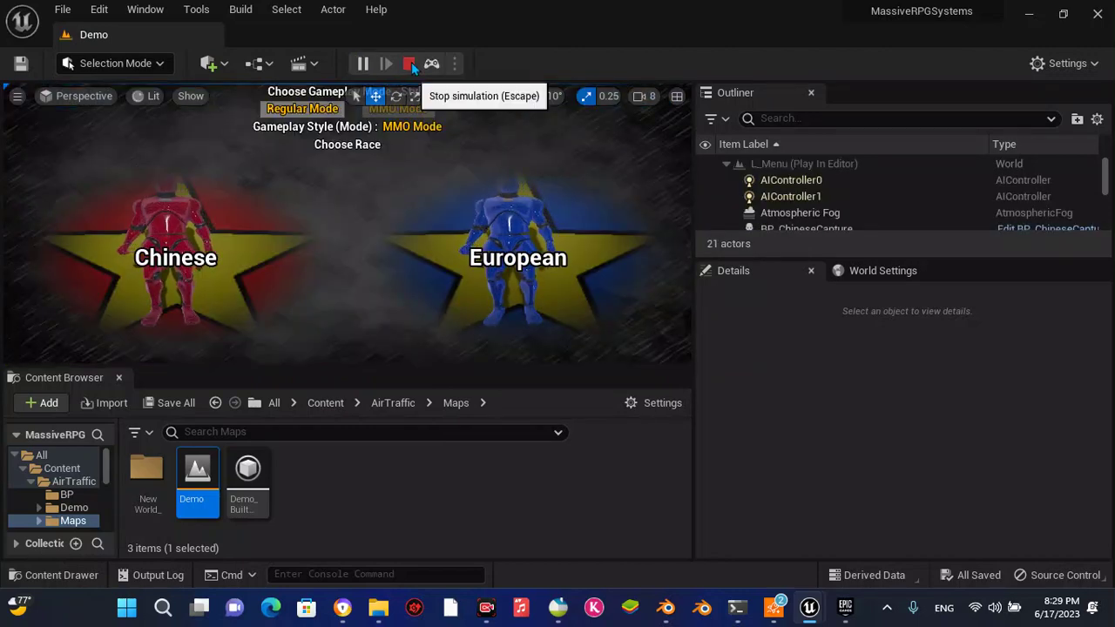
left_click(410, 64)
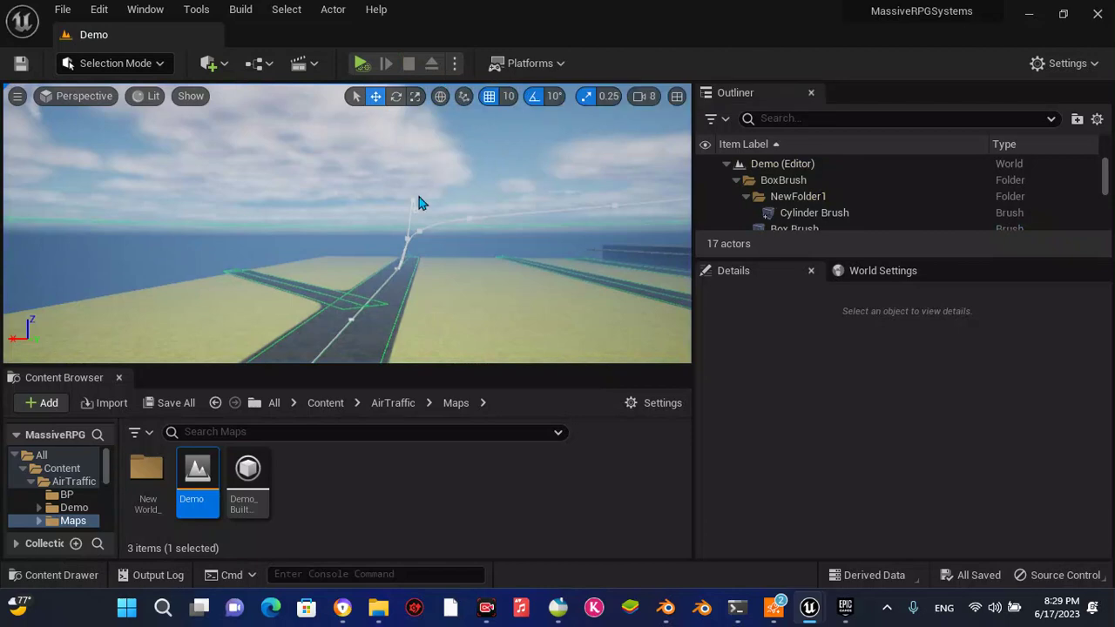
- Launch the Demo level in Standalone Game mode
right_click_drag(401, 195, 400, 195)
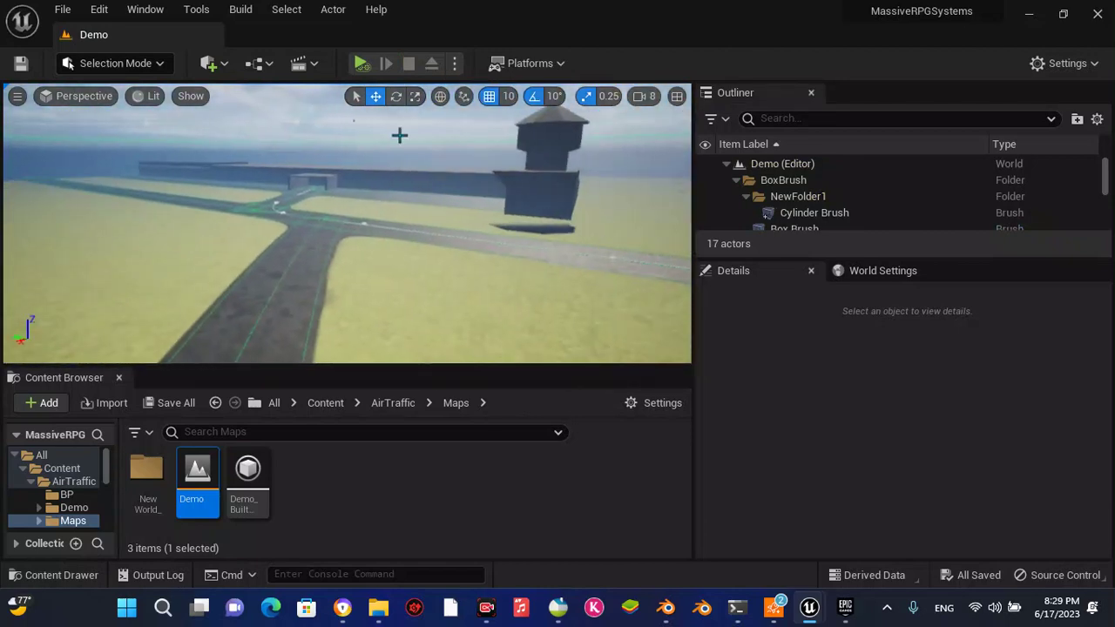
left_click(453, 63)
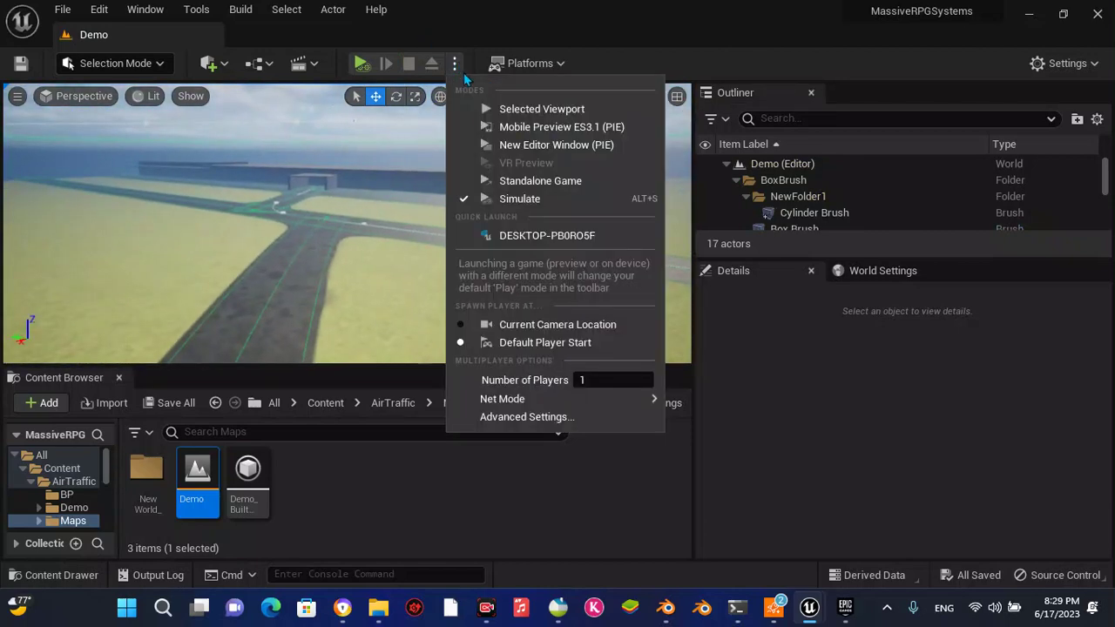
left_click(502, 181)
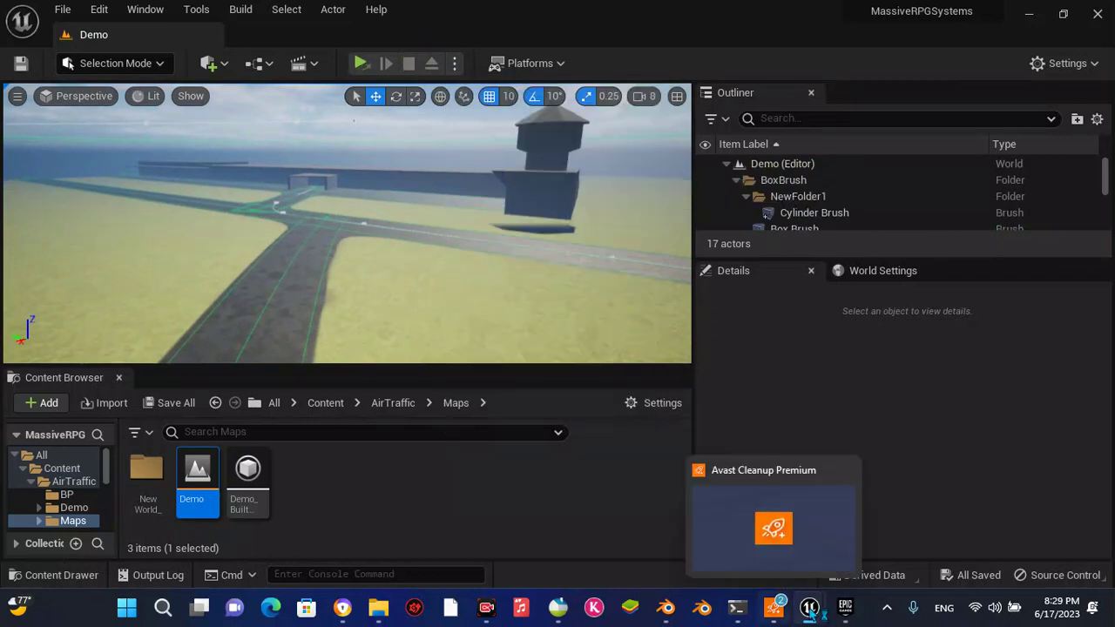
- Check the TrafficLight3Way blueprint window, and minimize it to return to the Demo level
mouse_move(809, 612)
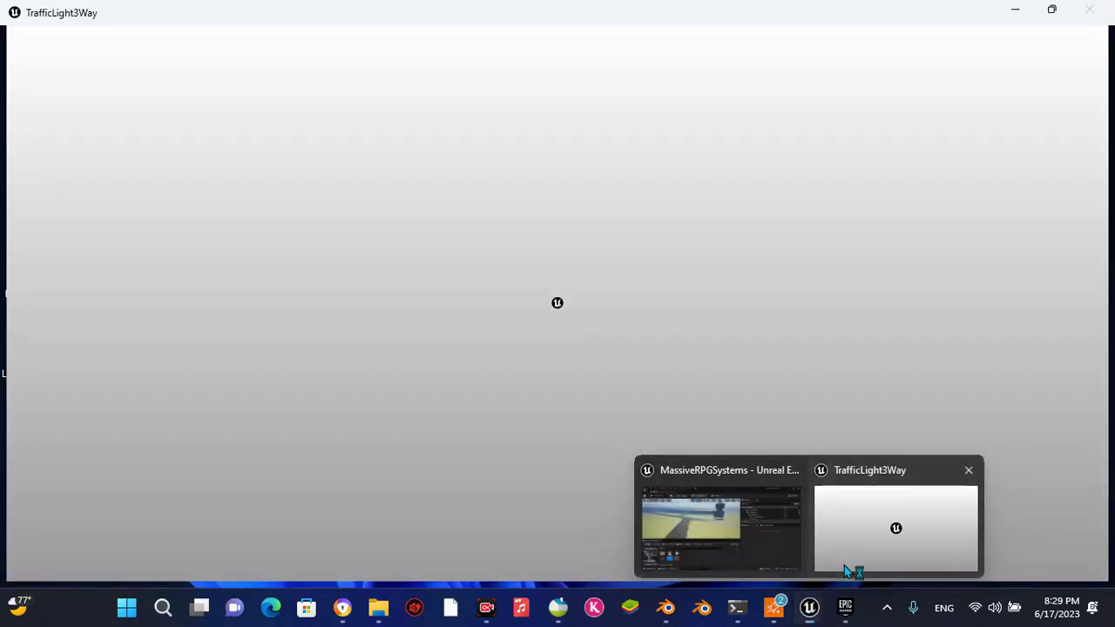
left_click(845, 571)
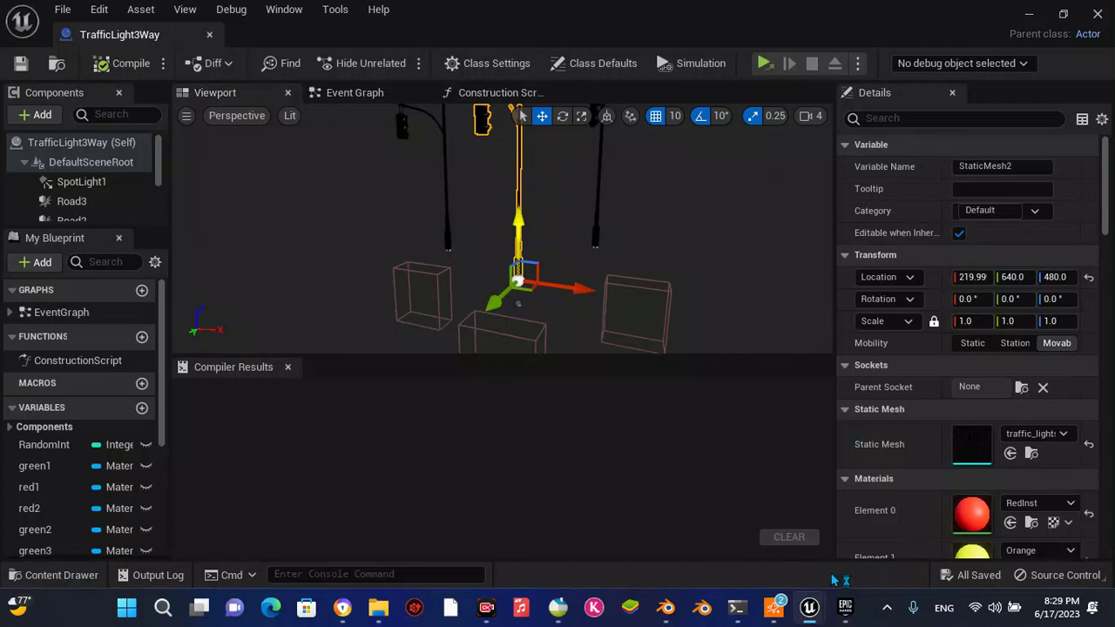
mouse_move(811, 615)
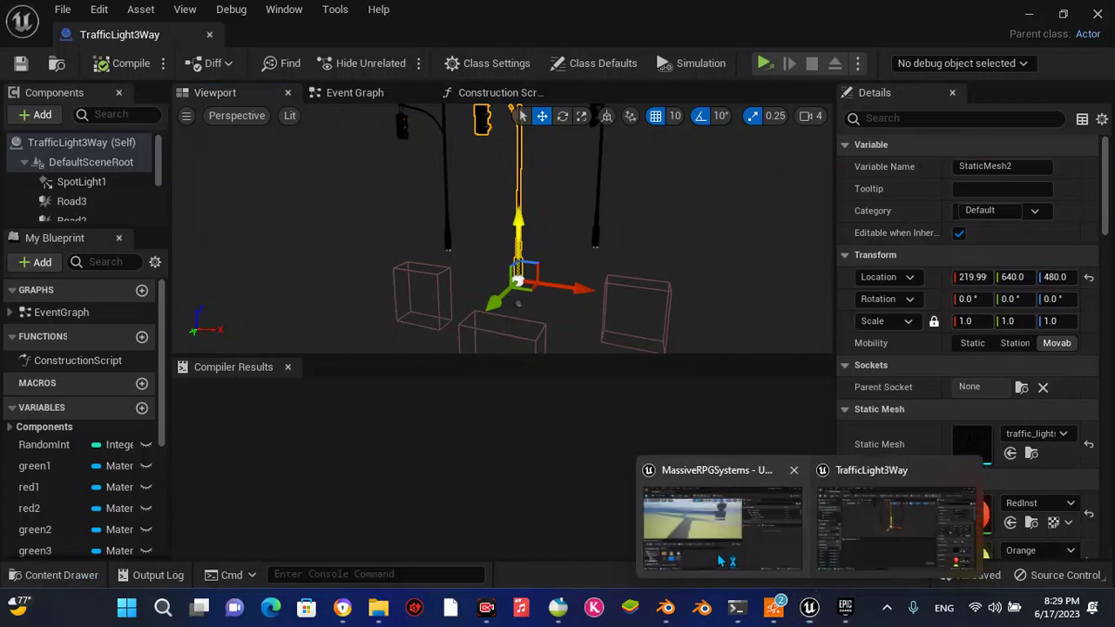
left_click(1036, 14)
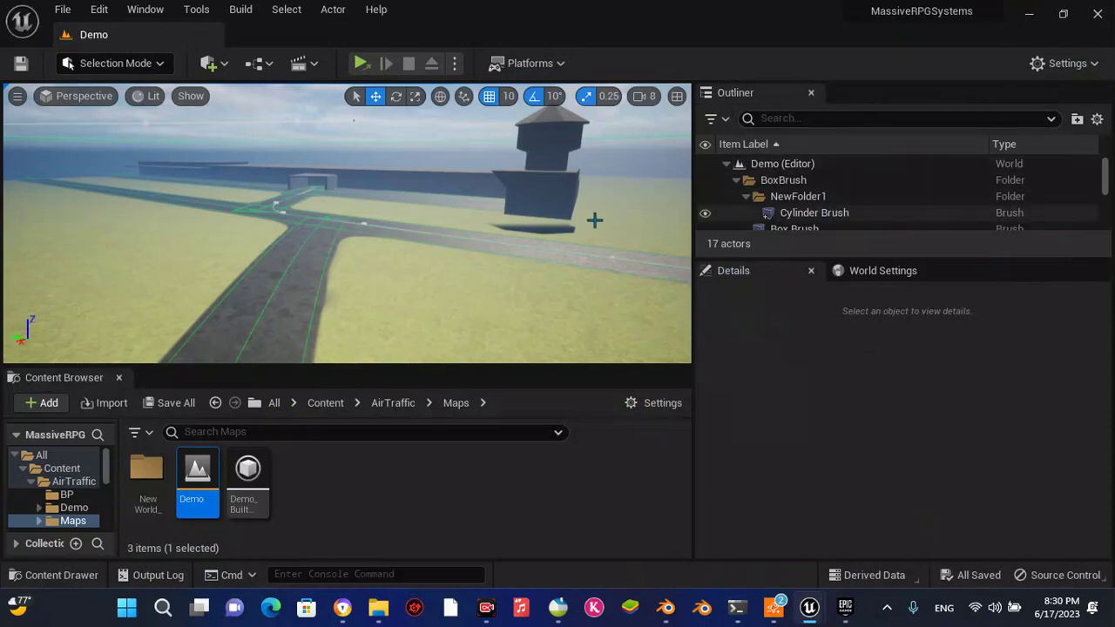
- Play the Demo level in New Editor Window mode, and close the preview window
right_click_drag(354, 121, 331, 128)
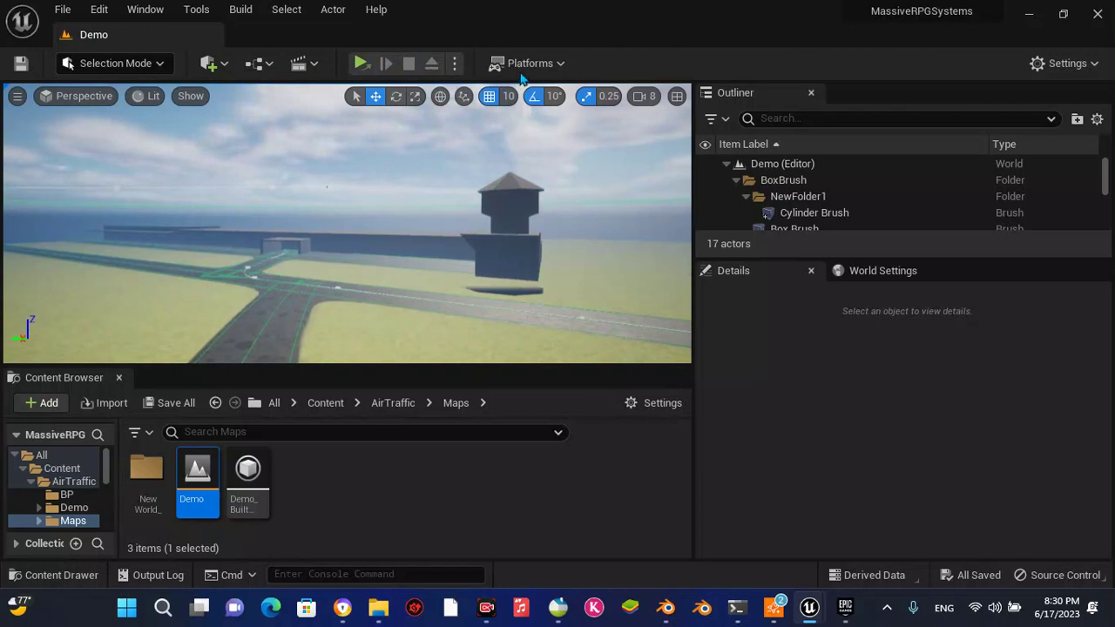
left_click(561, 64)
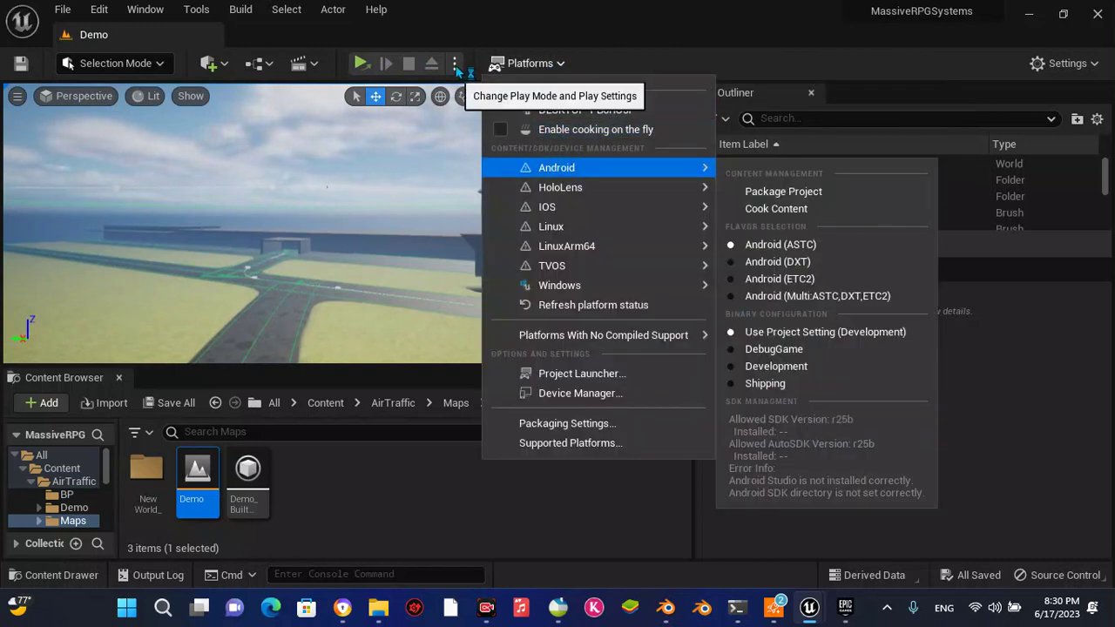
left_click(454, 65)
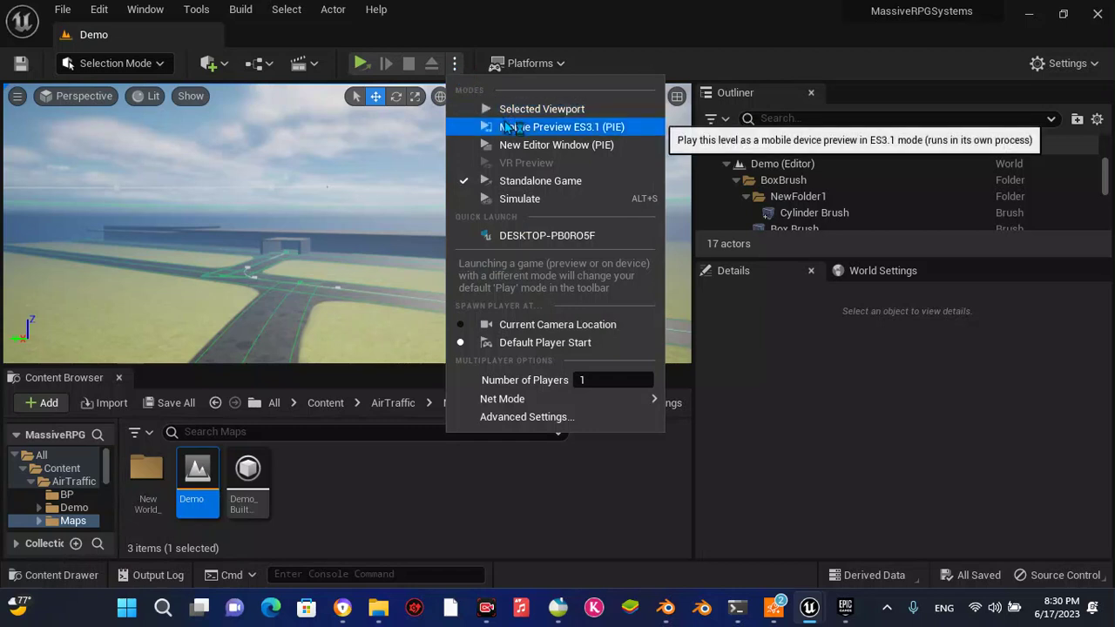
left_click(533, 146)
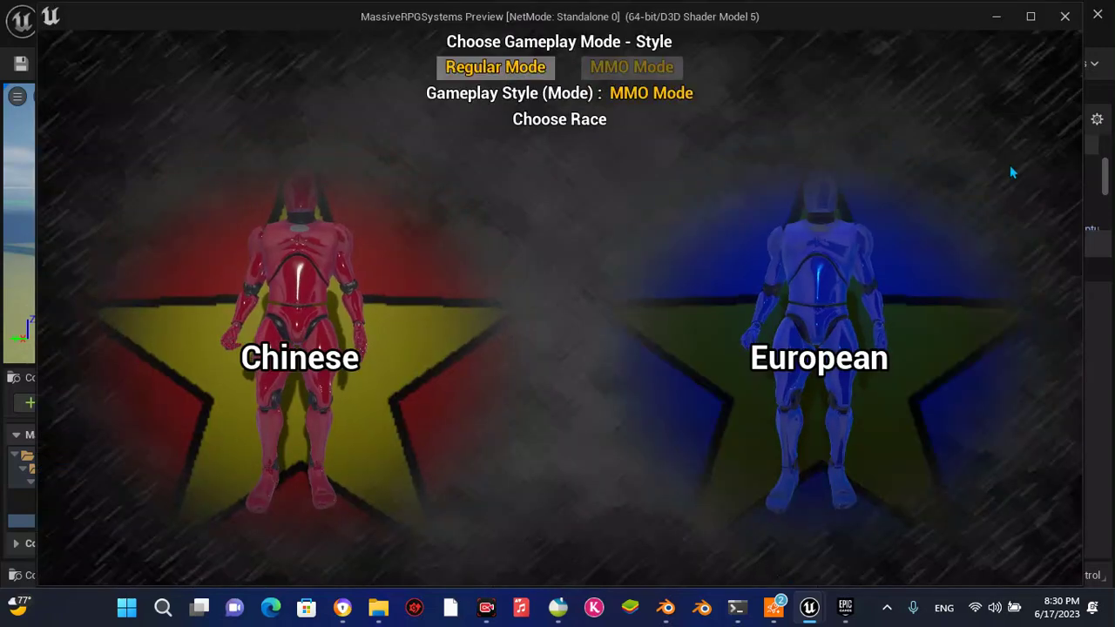
left_click(1065, 18)
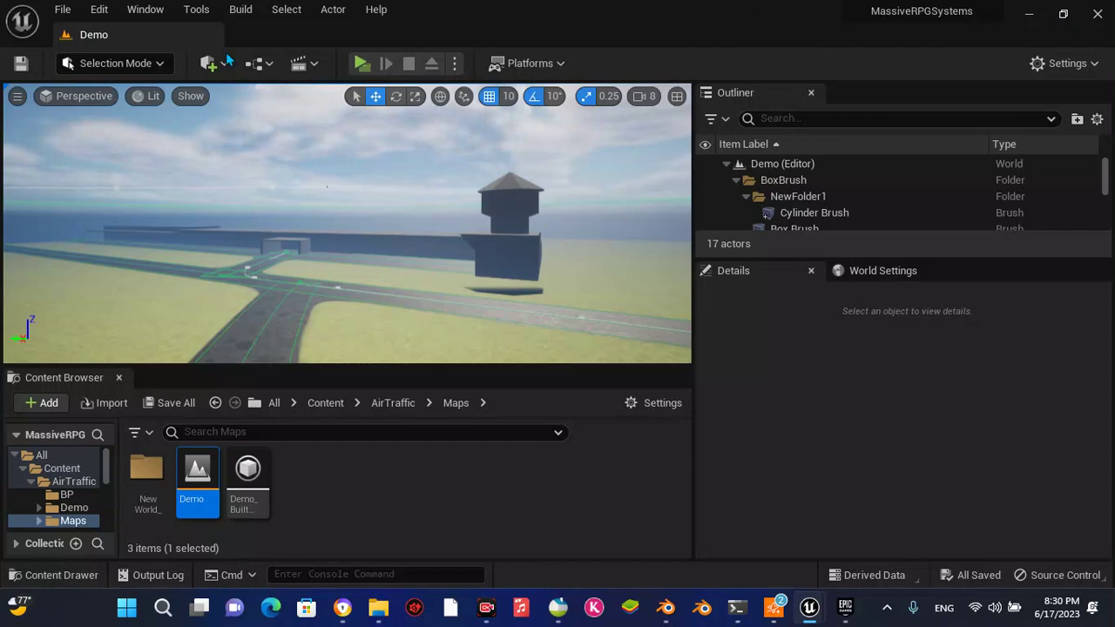
- Switch to the Epic Games Developer Portal dashboard in the browser, and check the product list's A-Z sorting and list view before restoring both settings
mouse_move(342, 608)
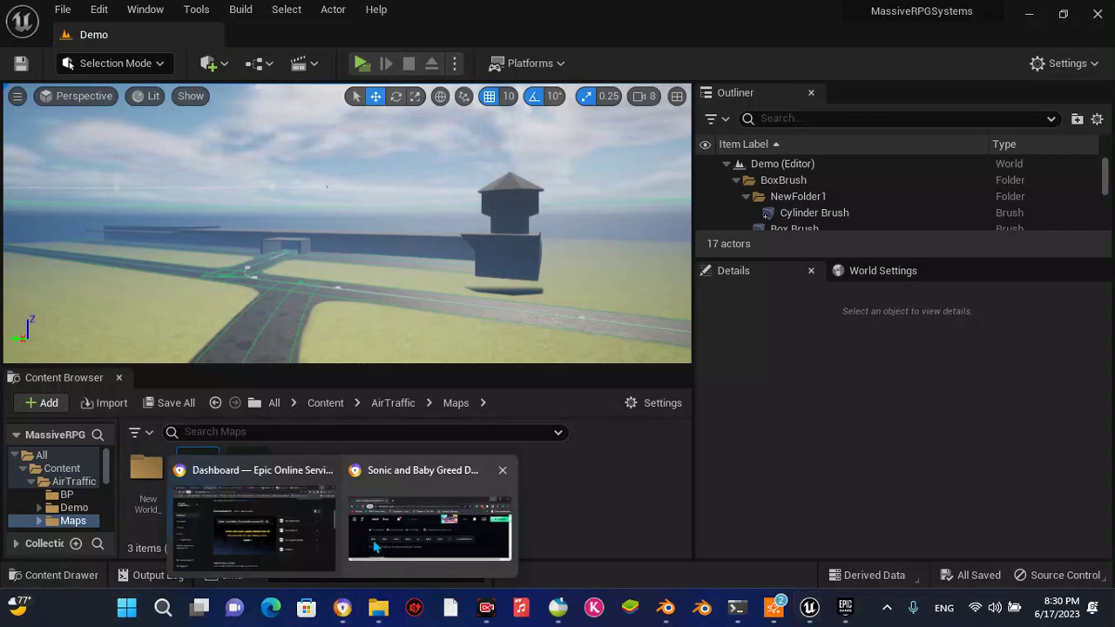
left_click(315, 530)
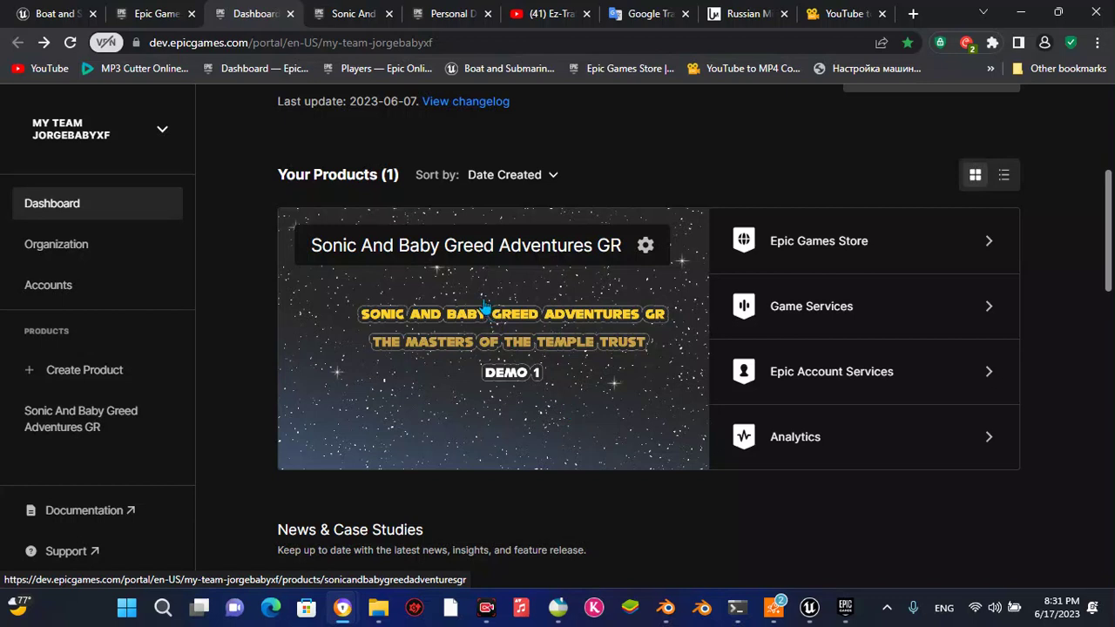
left_click(479, 176)
left_click(507, 246)
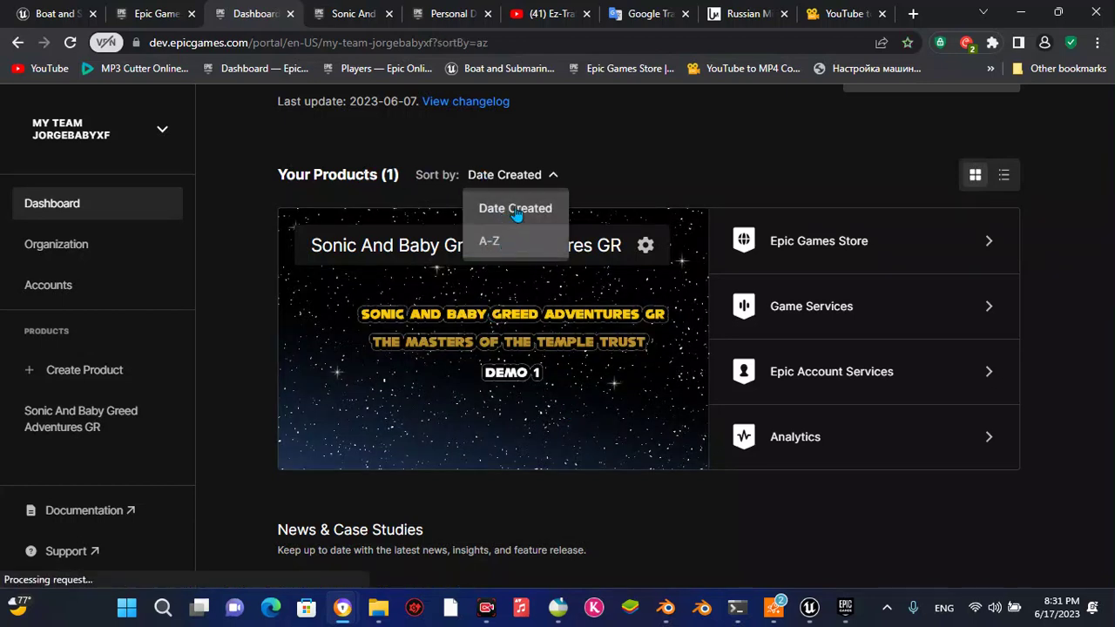
left_click(487, 176)
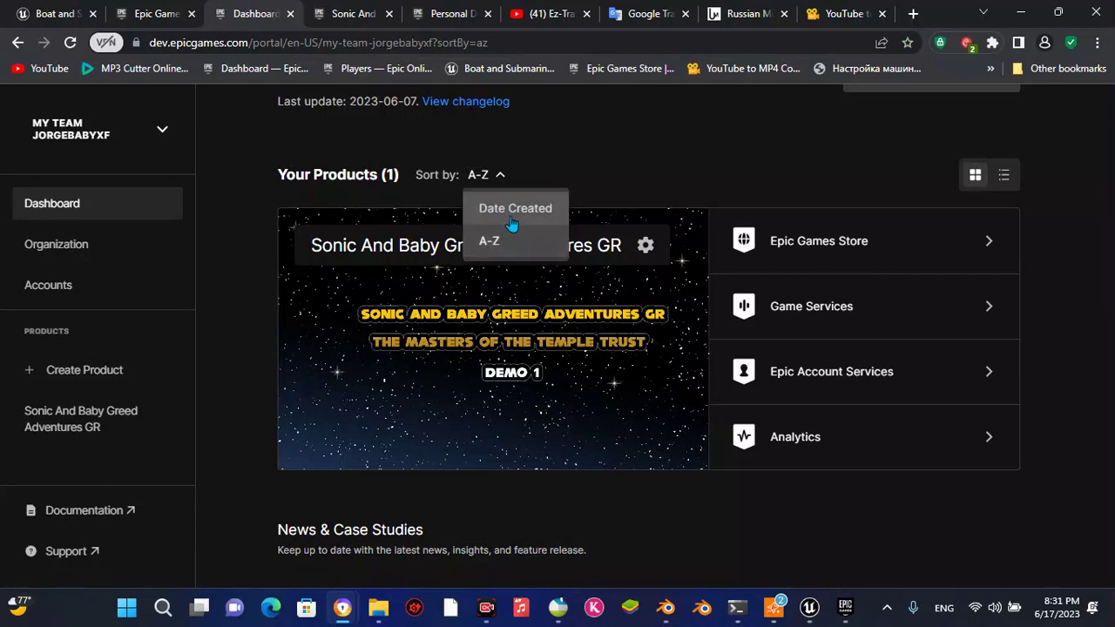
left_click(507, 213)
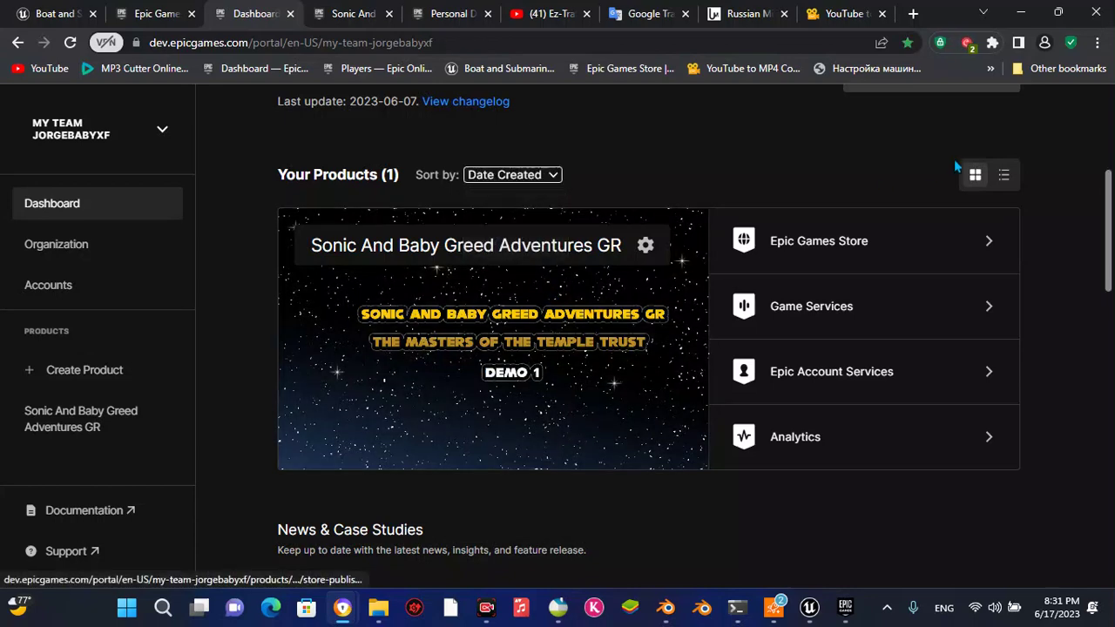
left_click(1003, 175)
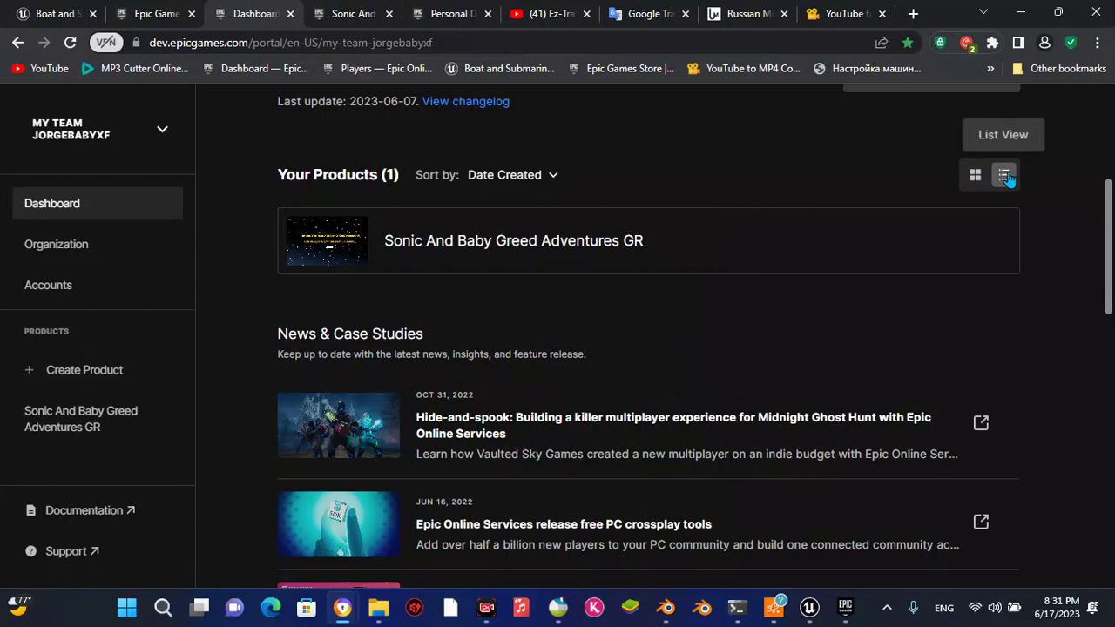
left_click(975, 175)
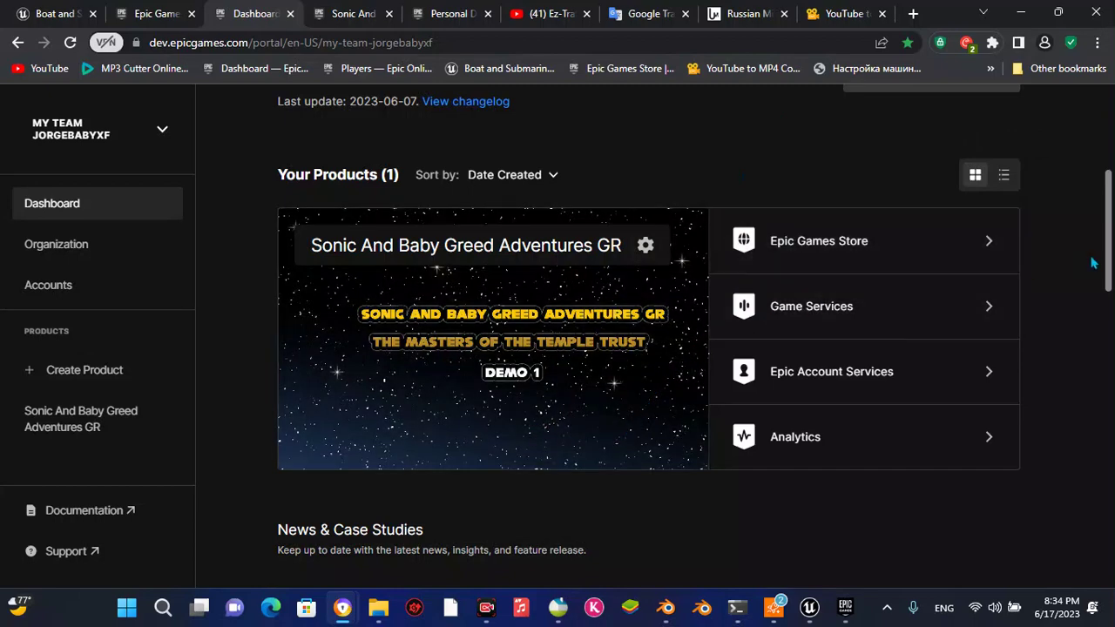
- Examine the dashboard's products, news and case studies, documentation and other Epic Games services
scroll(1005, 468, "down", 2)
scroll(1010, 473, "down", 5)
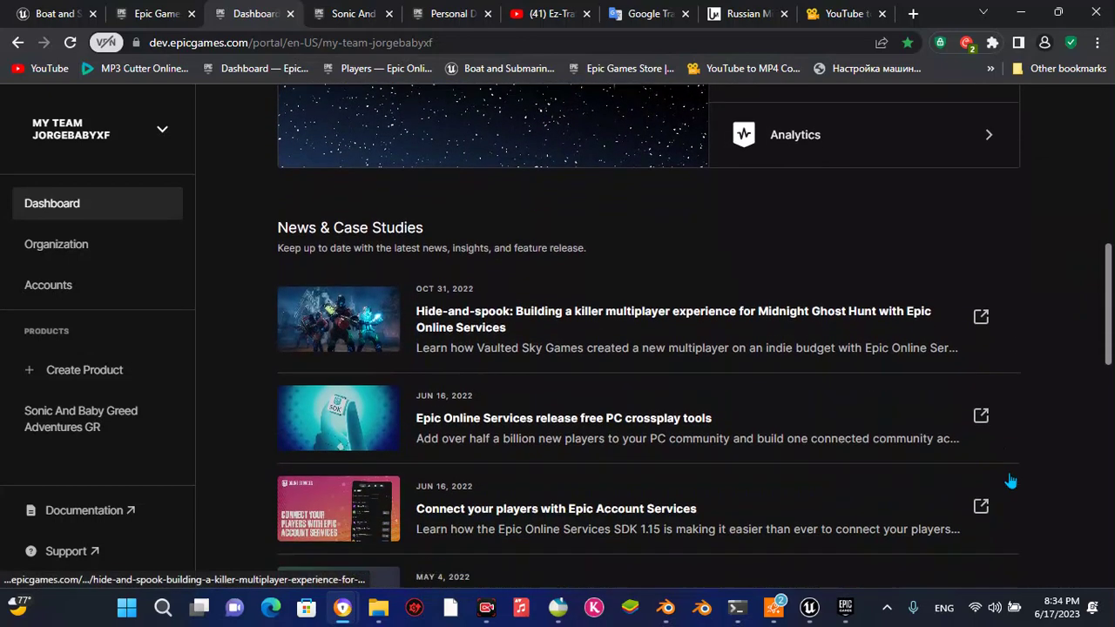
scroll(1010, 473, "down", 1)
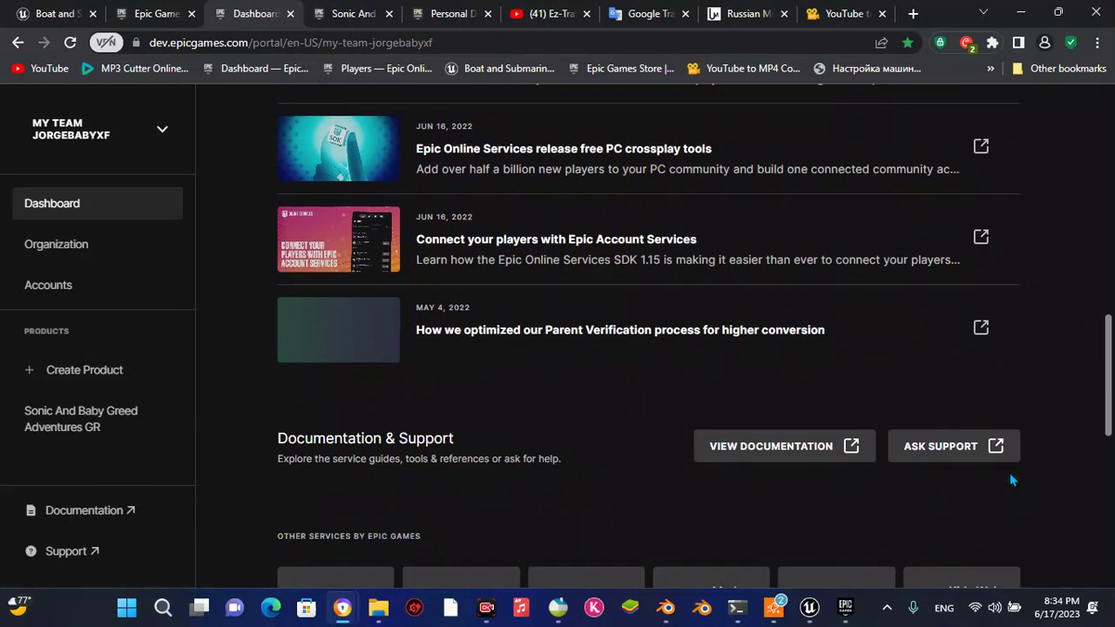
scroll(1009, 481, "down", 5)
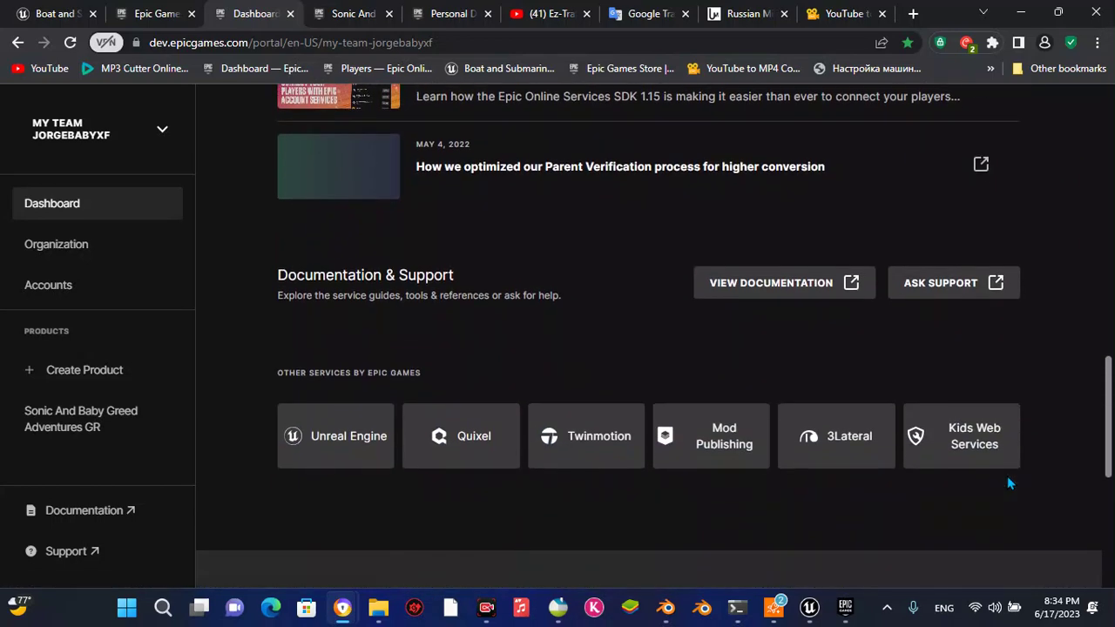
scroll(1007, 479, "up", 6)
scroll(900, 440, "up", 5)
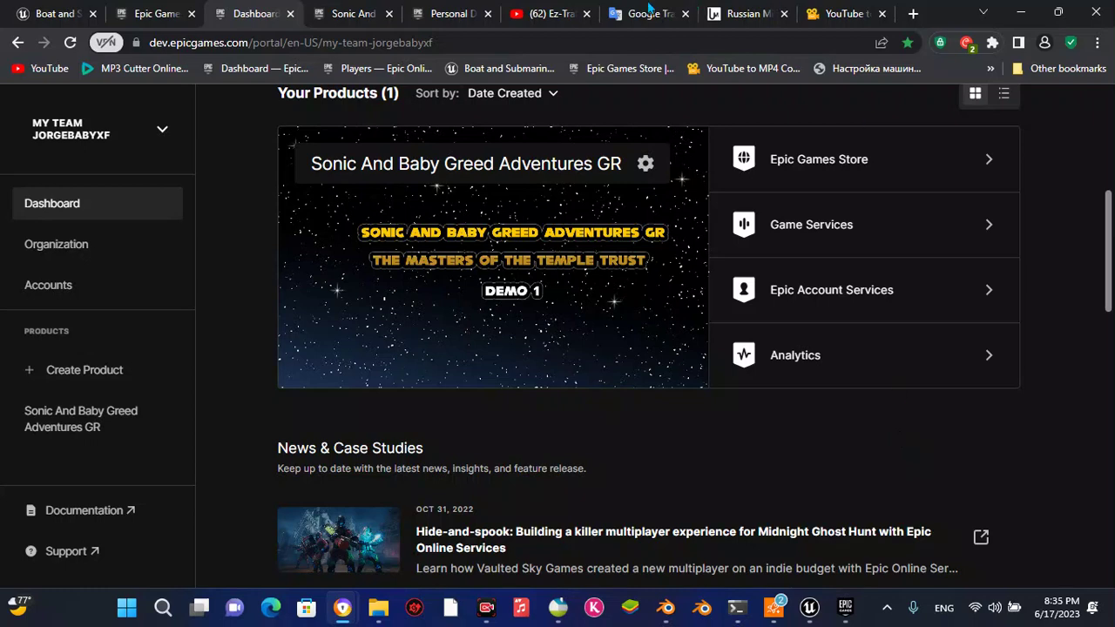
scroll(692, 261, "up", 5)
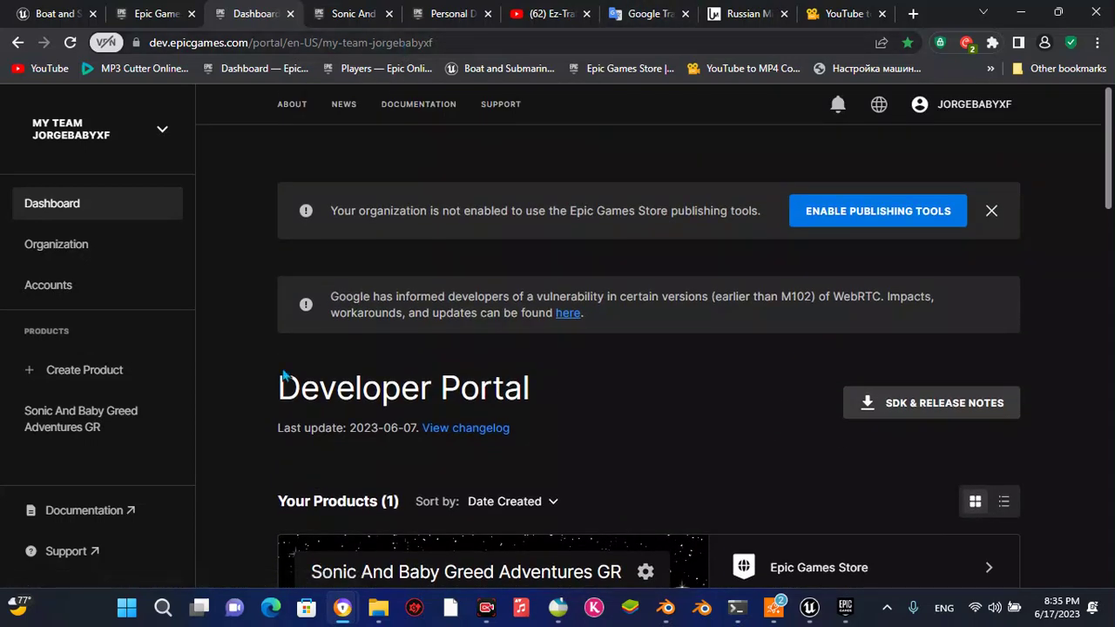
scroll(283, 383, "down", 2)
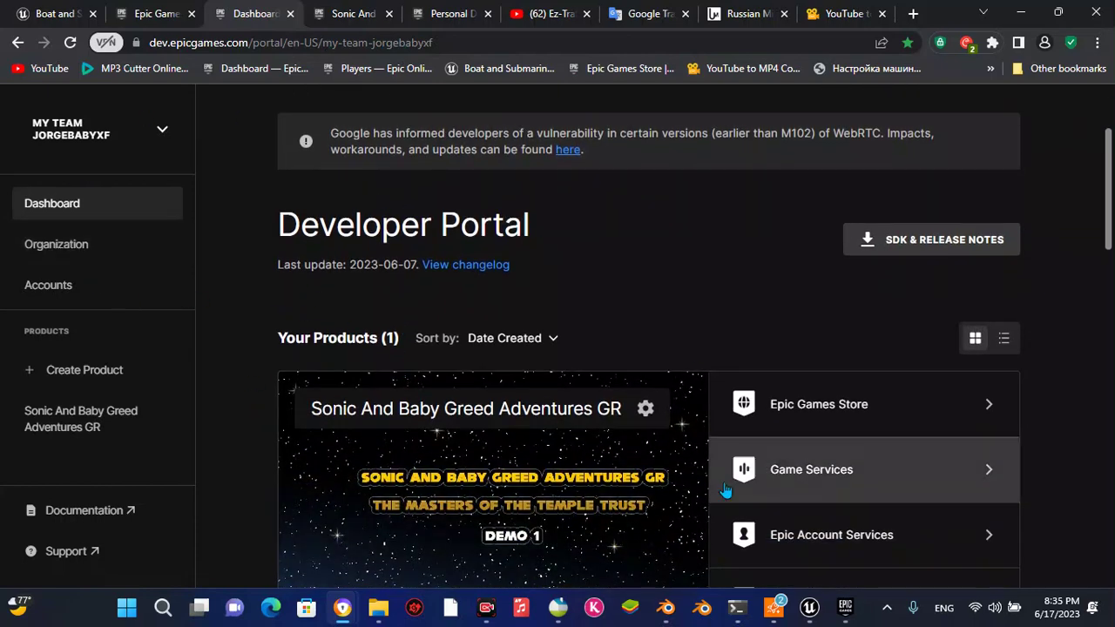
- Switch back to the MassiveRPGSystems project in Unreal Editor, and play the Demo level in a new editor window
mouse_move(810, 608)
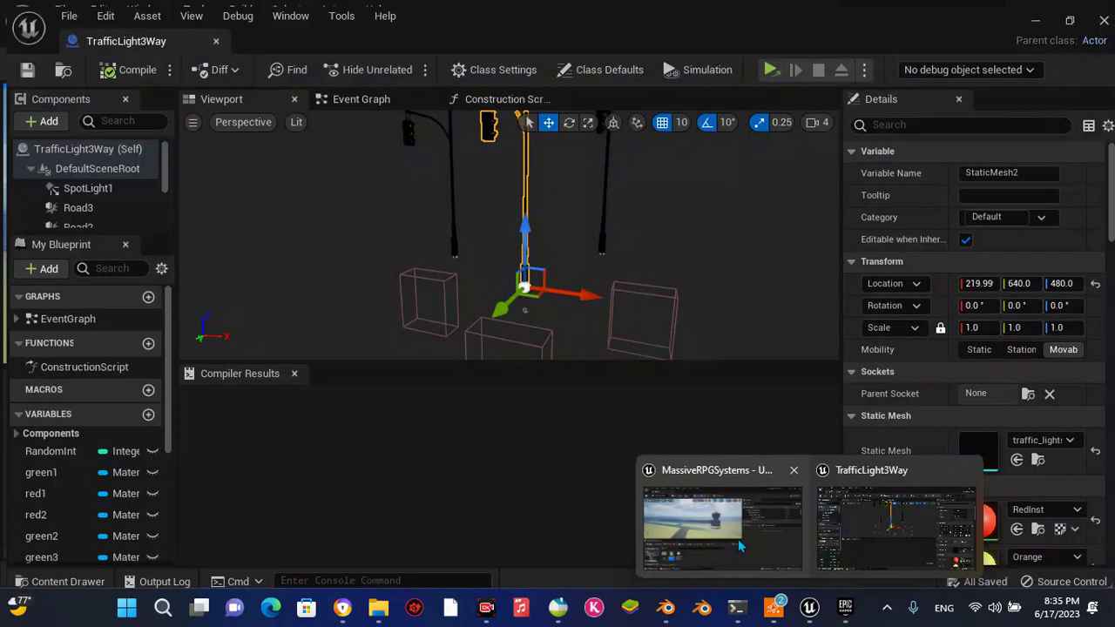
left_click(738, 538)
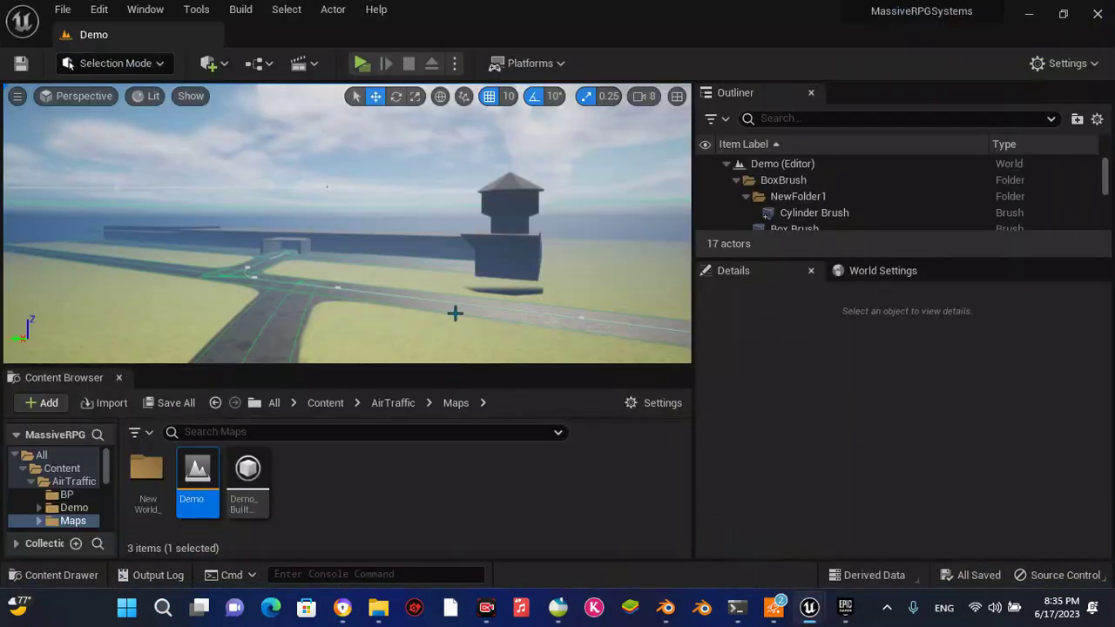
right_click_drag(454, 314, 439, 220)
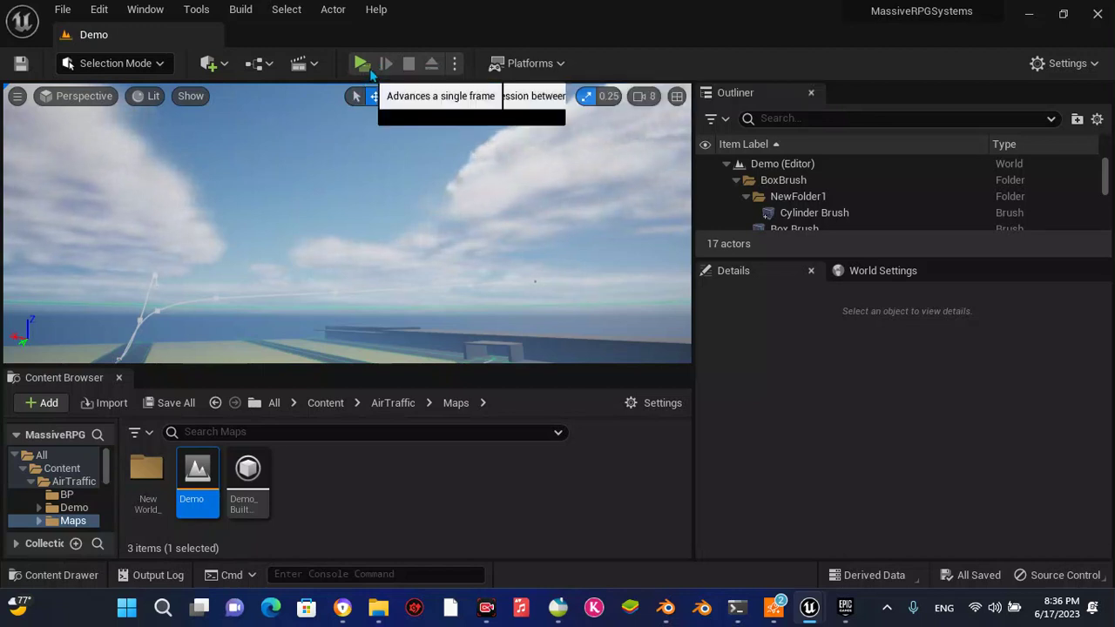
right_click_drag(440, 315, 361, 348)
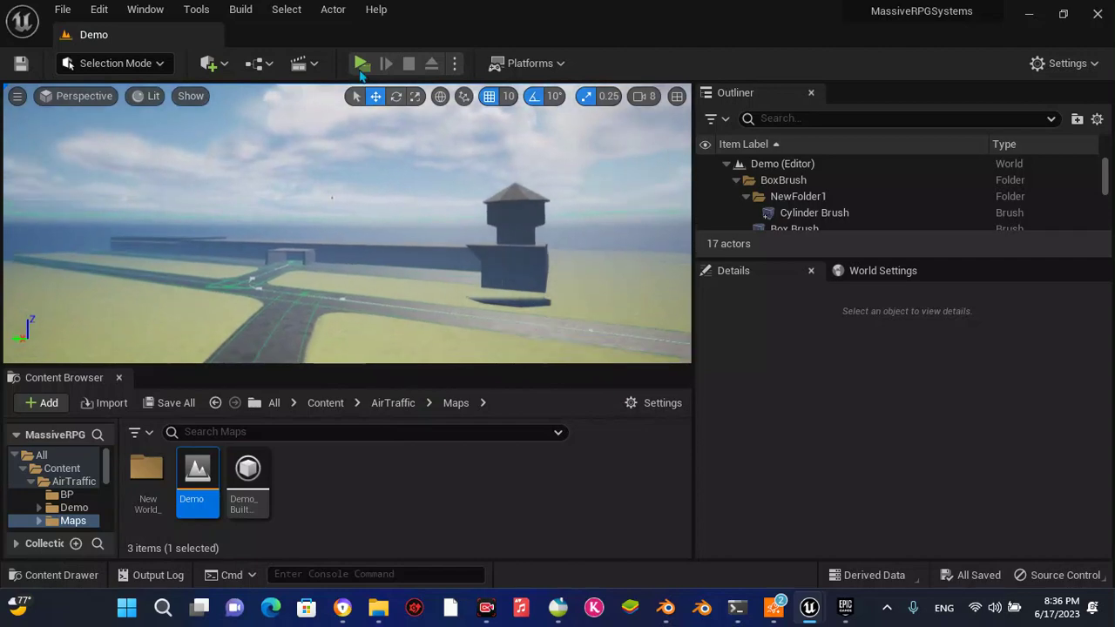
left_click(365, 66)
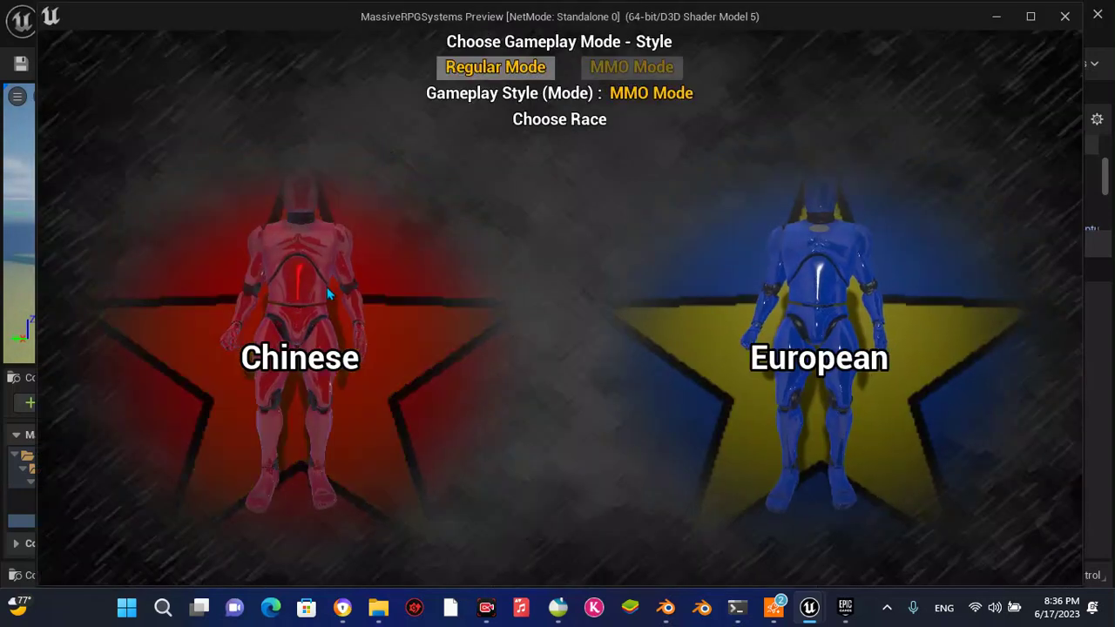
- Choose the European race and load the saved game
left_click(814, 292)
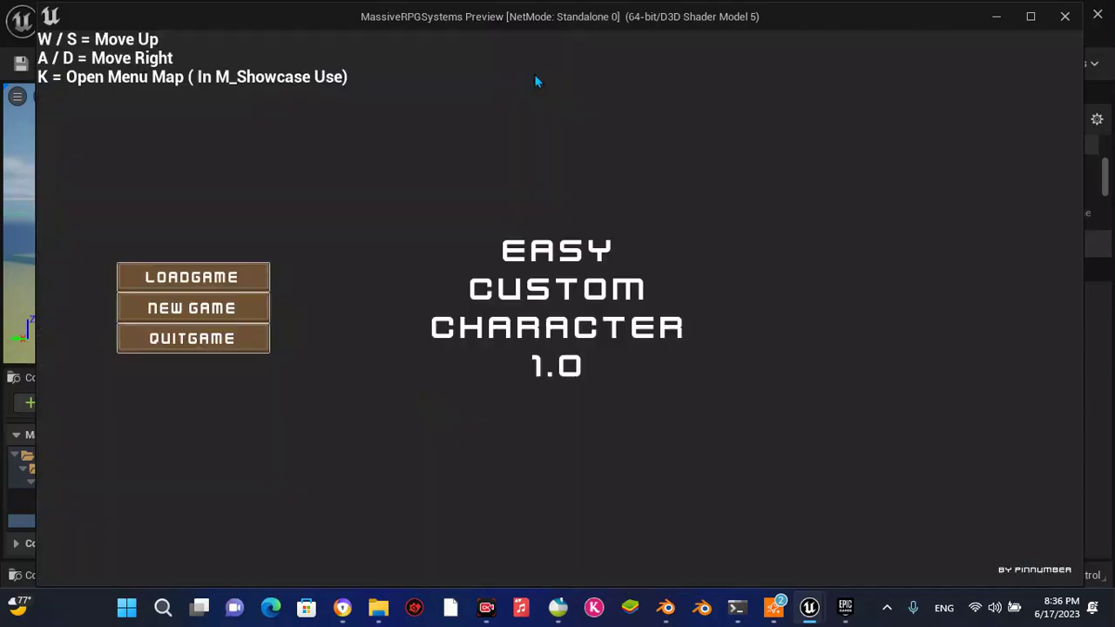
left_click(212, 279)
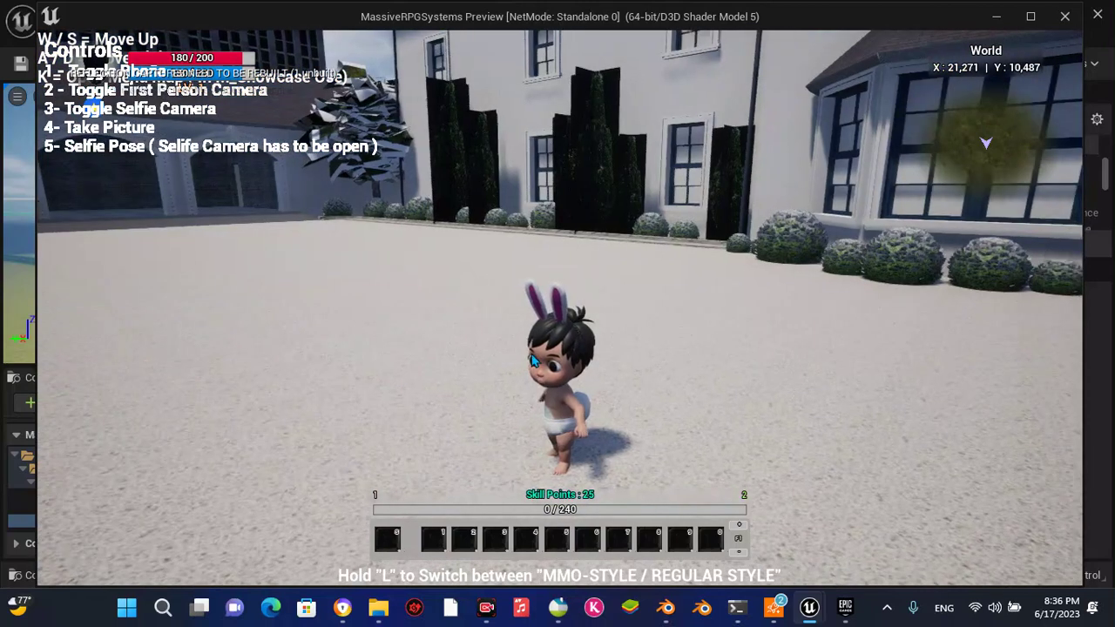
- Walk the baby character across the lawn toward the street, and toggle the first-person camera on and off
mouse_move(523, 363)
right_mouse_down()
mouse_move(783, 362)
mouse_move(504, 370)
right_mouse_up()
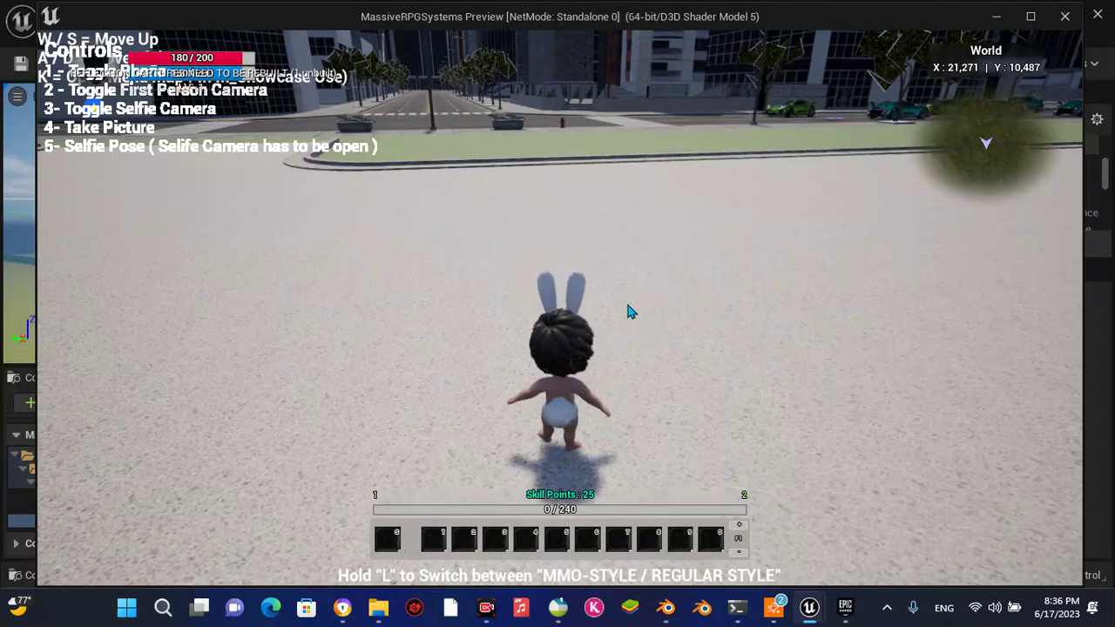
key("w")
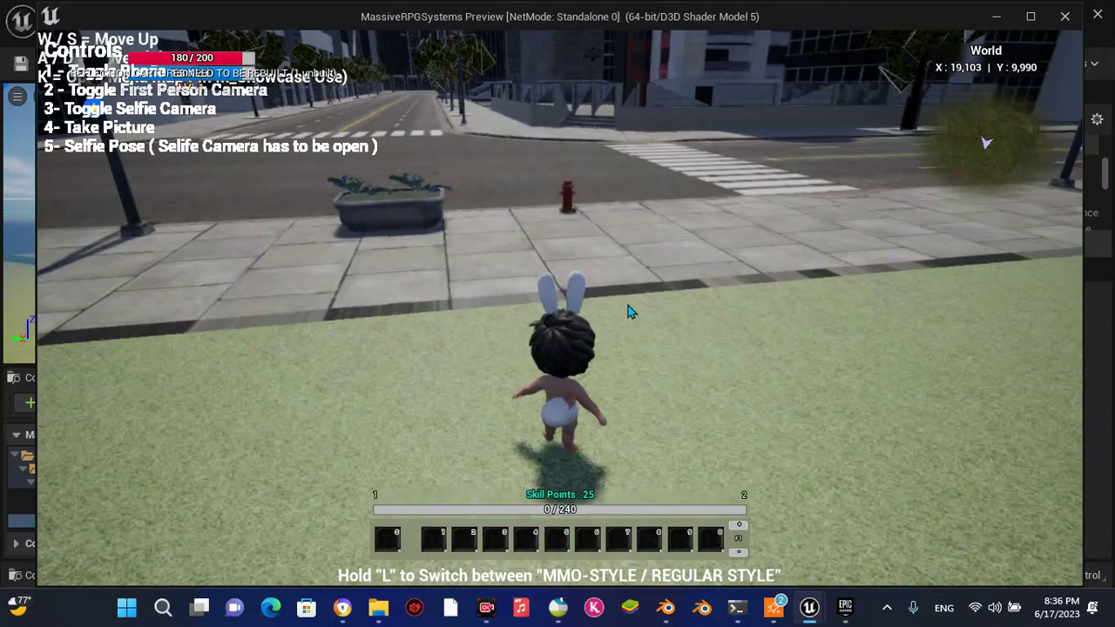
key("l")
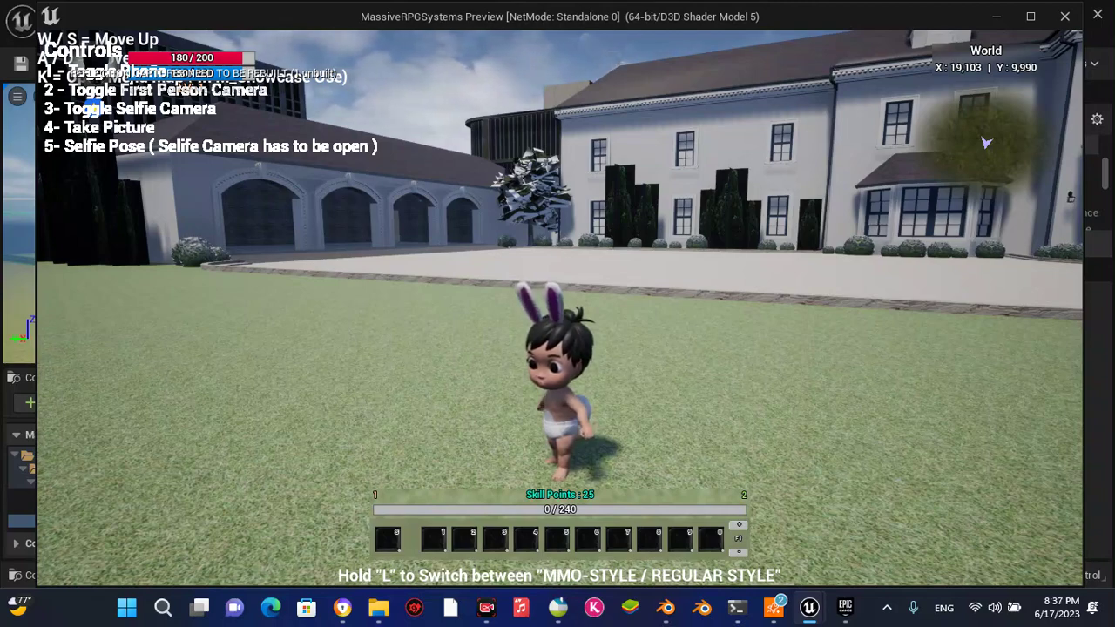
key("2")
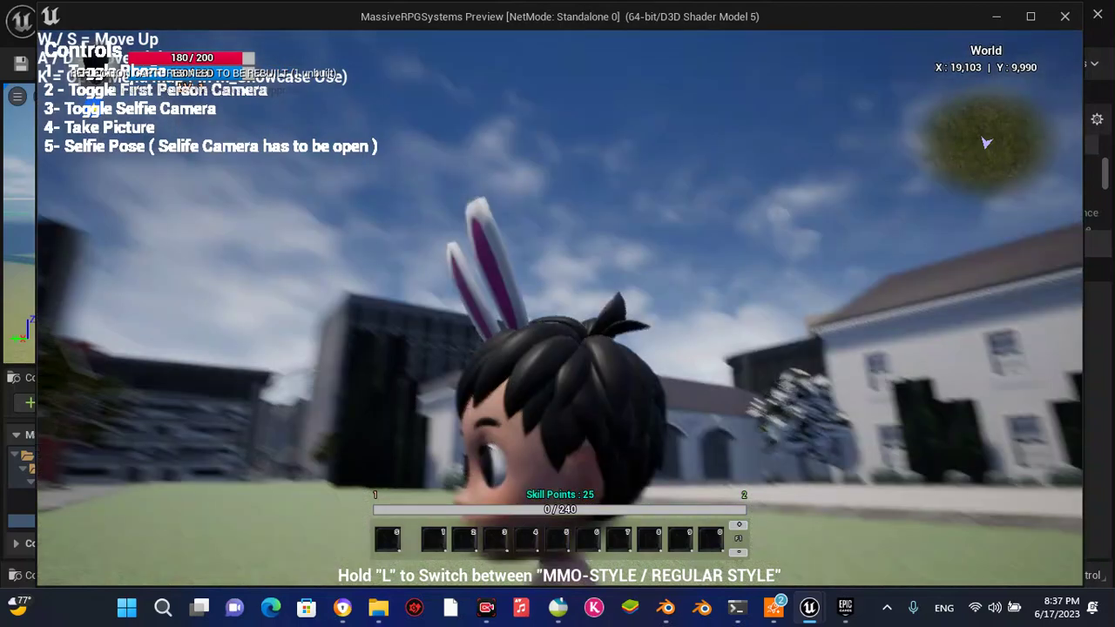
key("2")
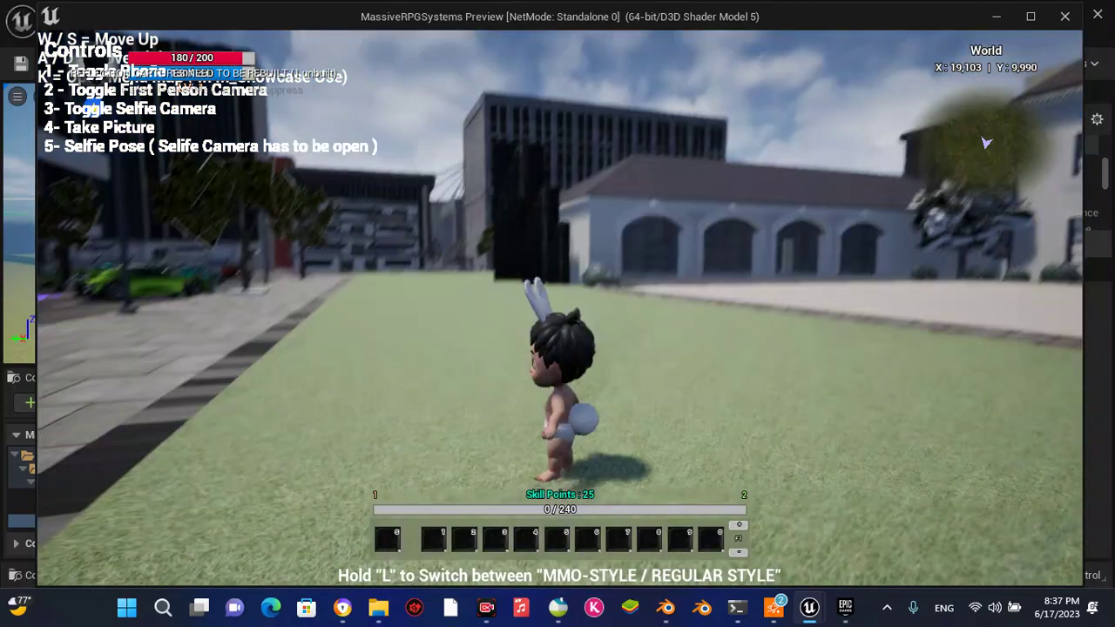